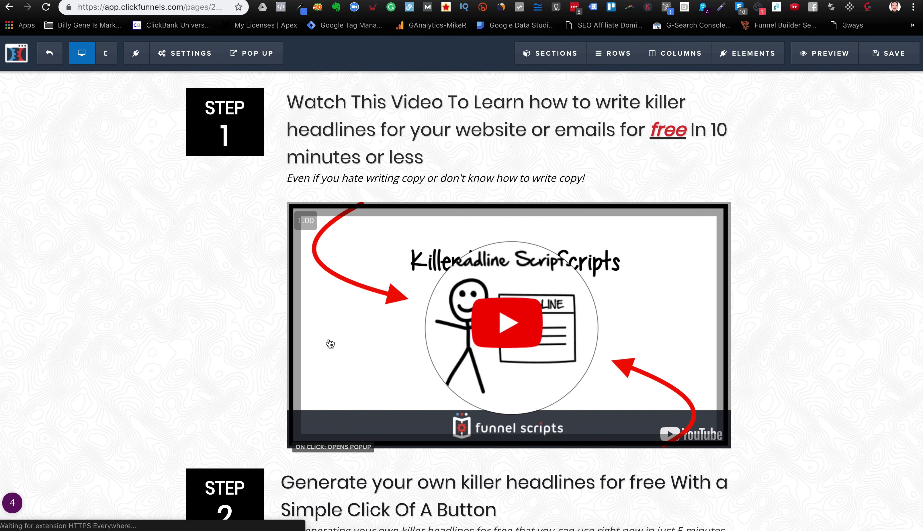
- Review the action assigned to the "I want killer headlines I can use right now" button under Step 2
mouse_move(194, 59)
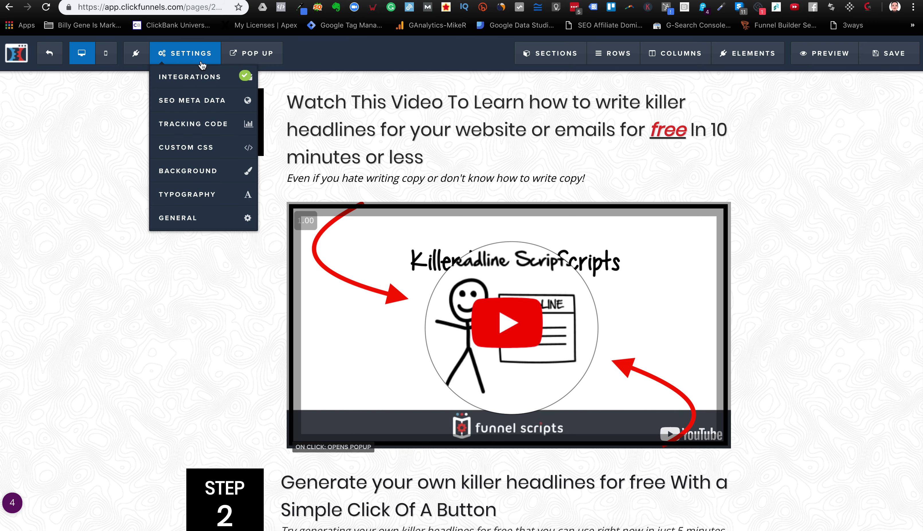
mouse_move(256, 66)
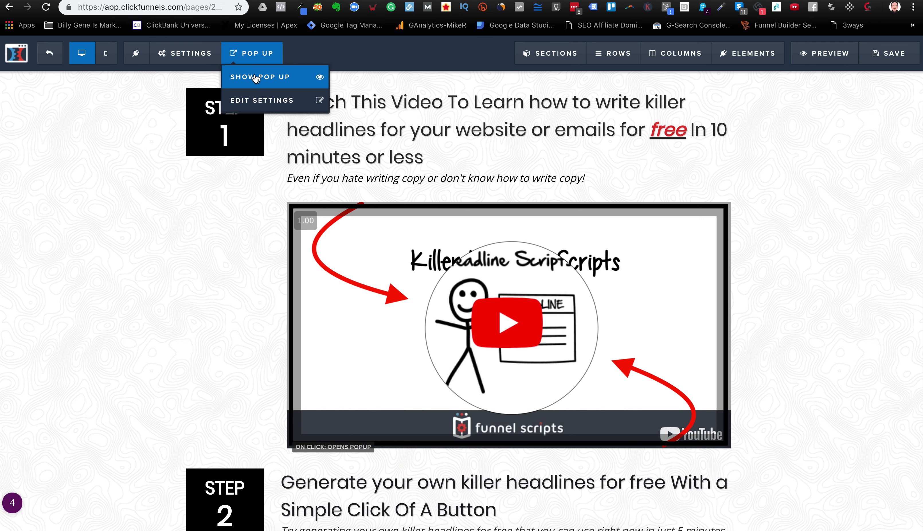
scroll(342, 214, "down", 3)
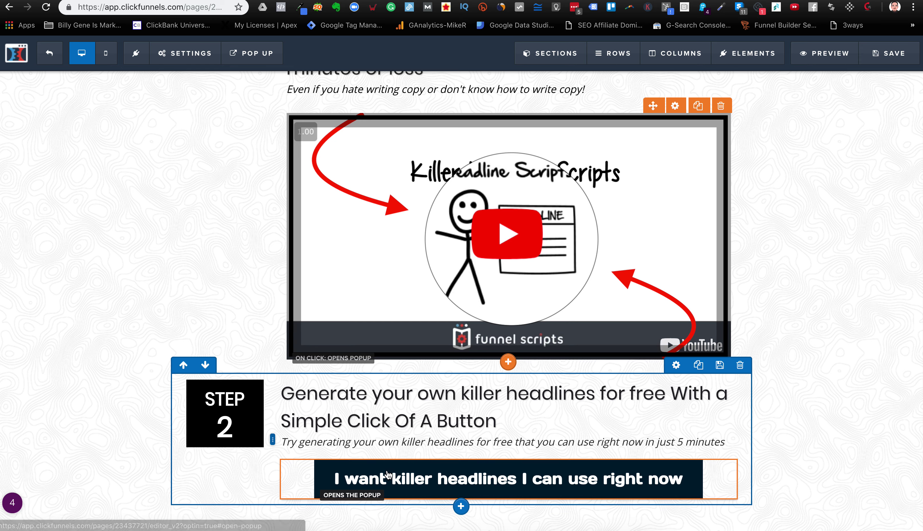
left_click(689, 466)
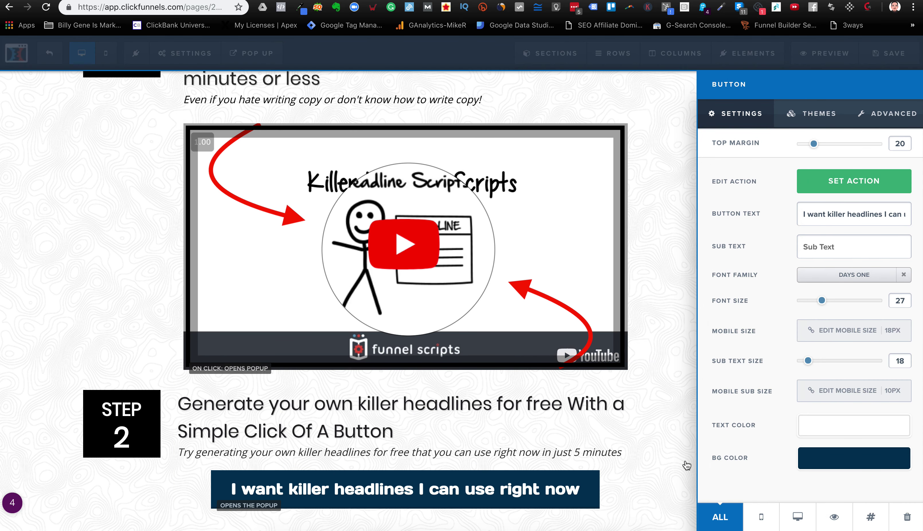
left_click(817, 176)
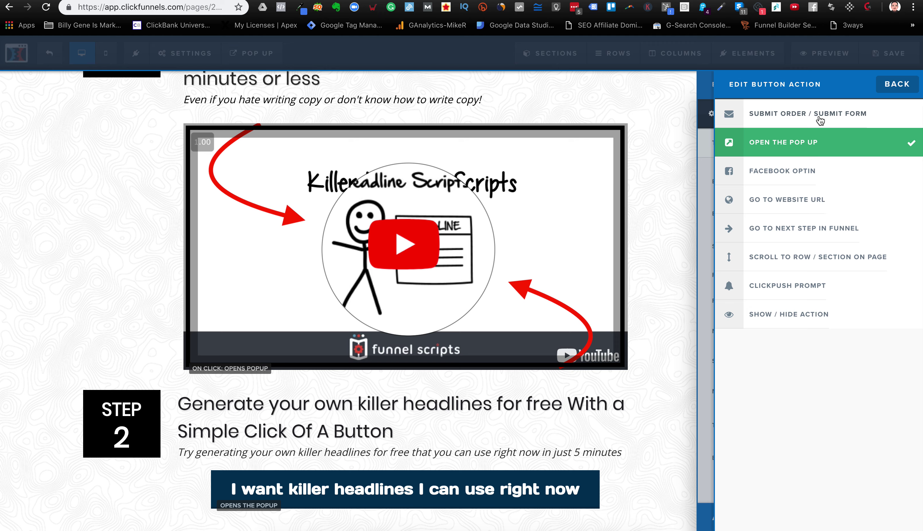
left_click(669, 148)
- Show the page's pop-up and review the settings of its email field and "Take me to the free video" button
mouse_move(251, 53)
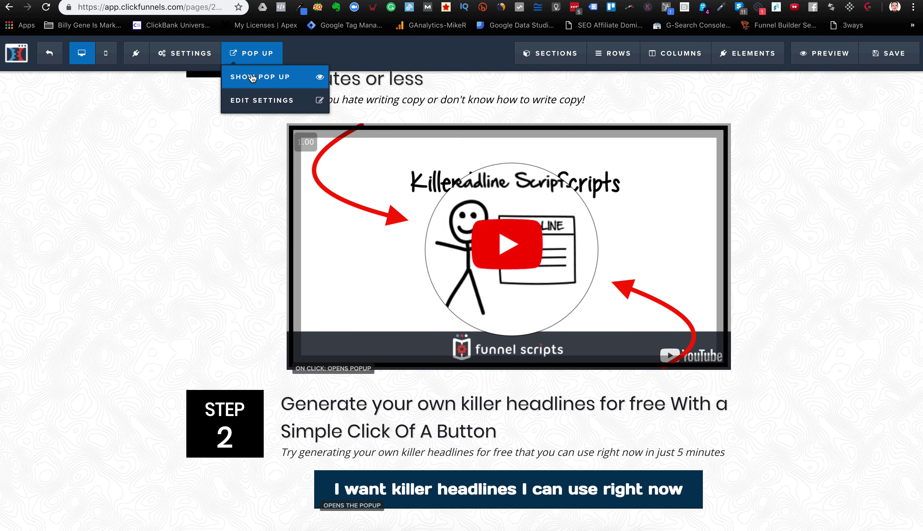
left_click(252, 78)
left_click(362, 248)
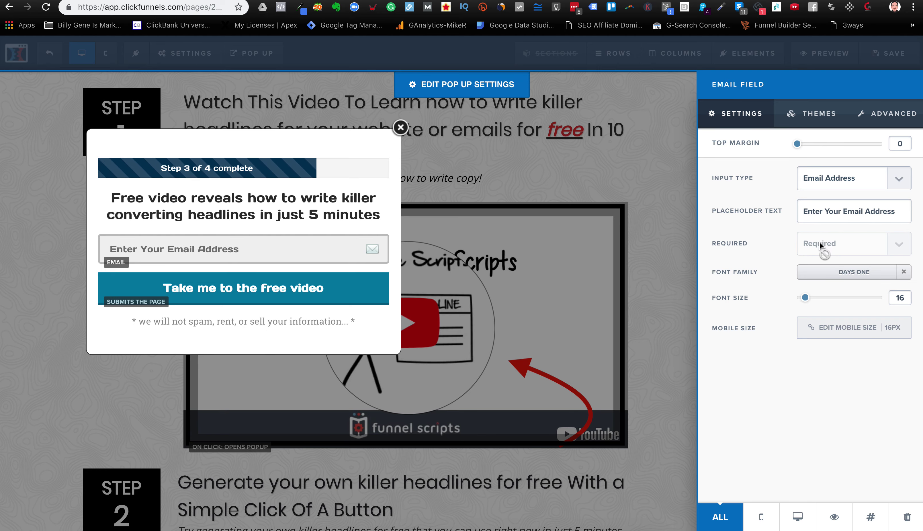
left_click(611, 269)
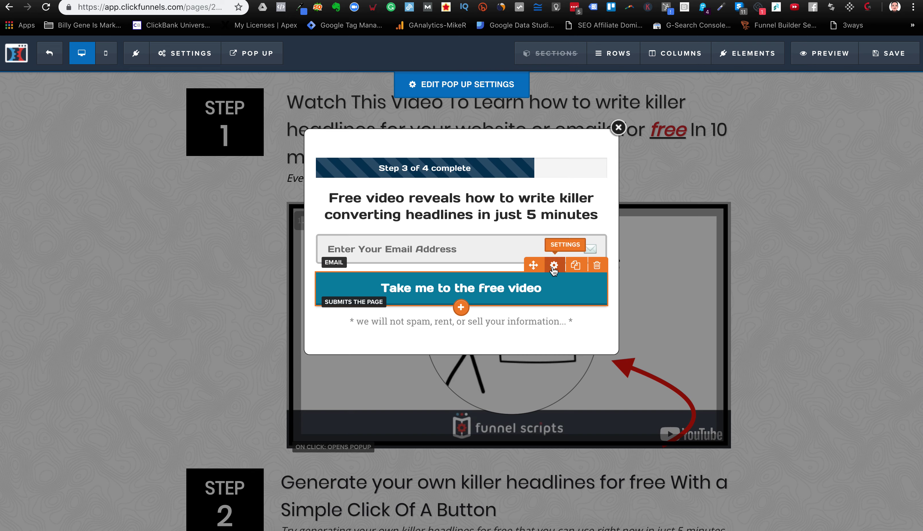
left_click(553, 265)
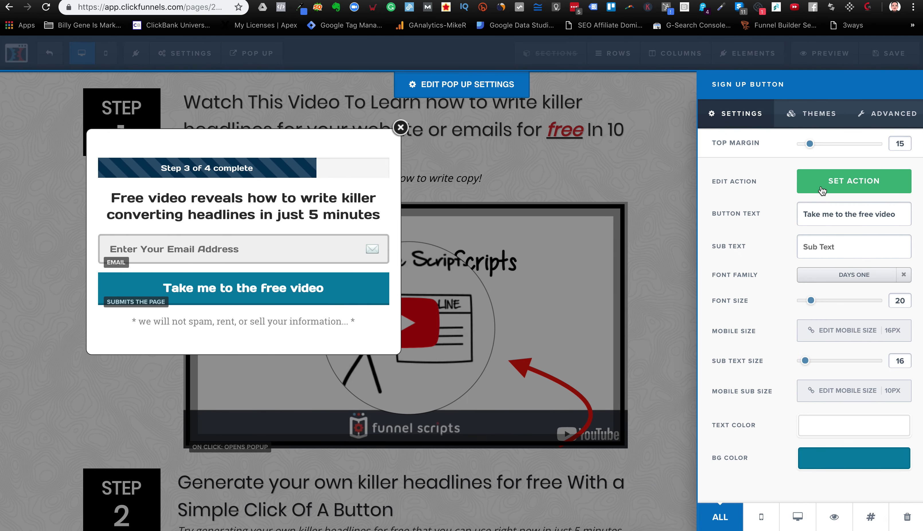
left_click(307, 148)
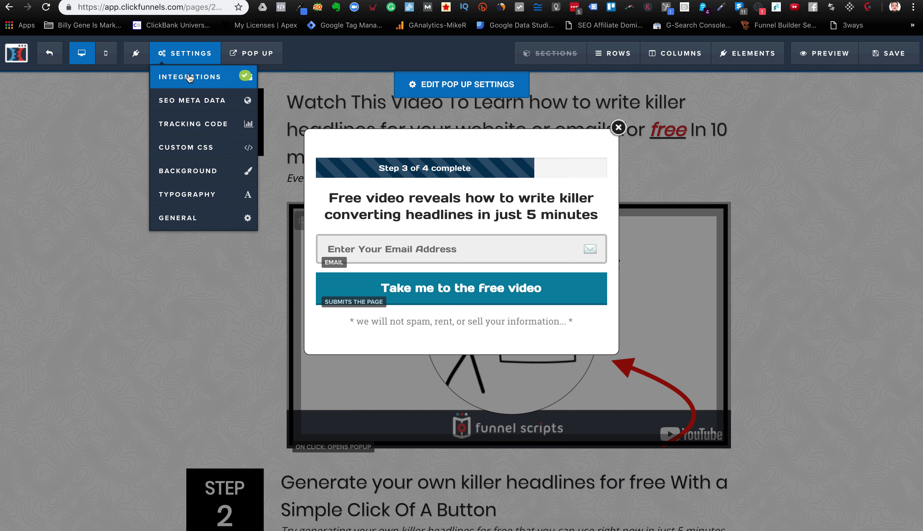
- Review the page's email integration settings, including the action and target list, and close the pop-up
left_click(189, 77)
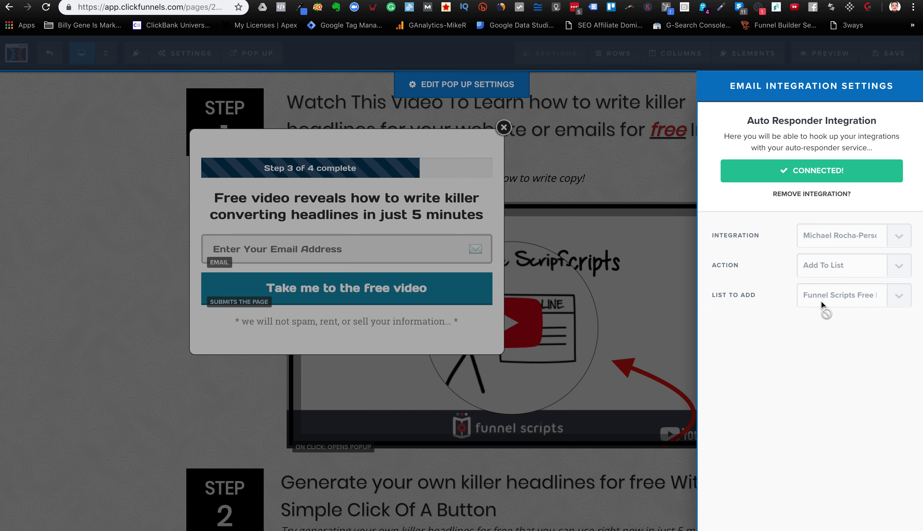
left_click(643, 298)
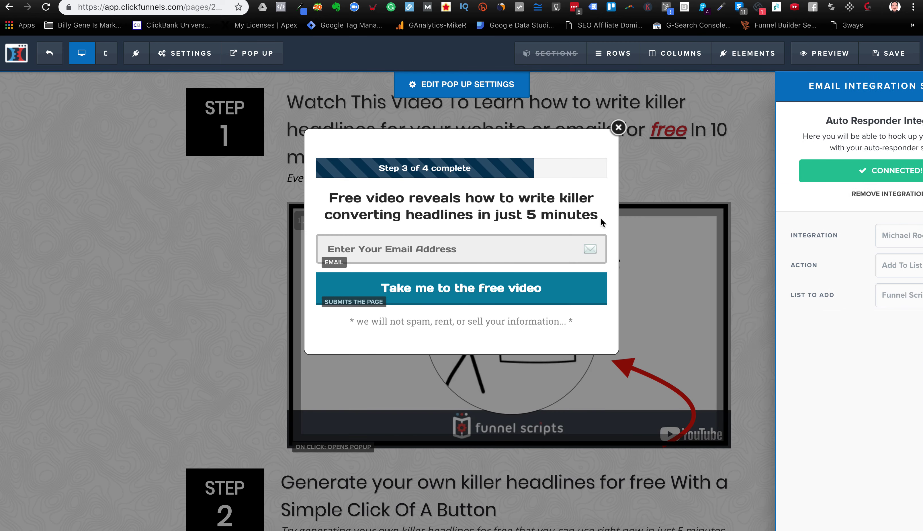
left_click(618, 128)
- Leave the page editor, start a new email list in Actionetics, and name it "Members Log In"
left_click(16, 53)
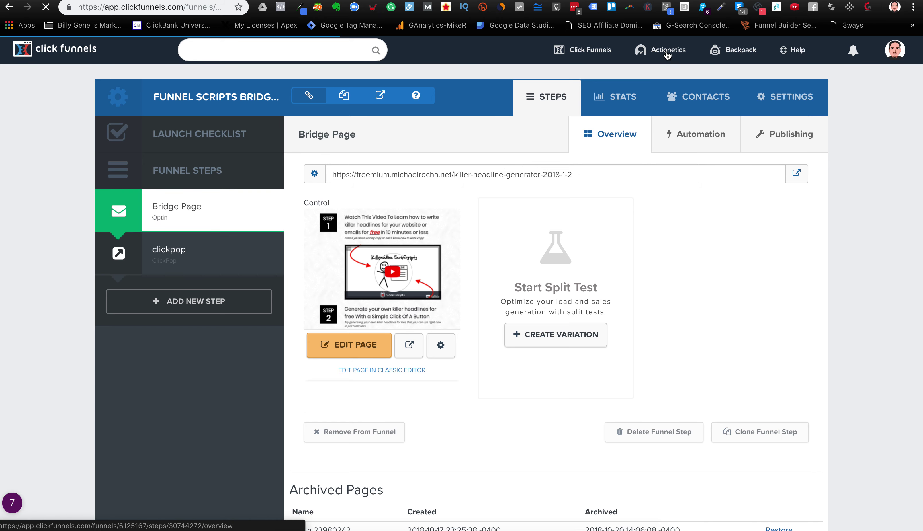
mouse_move(667, 53)
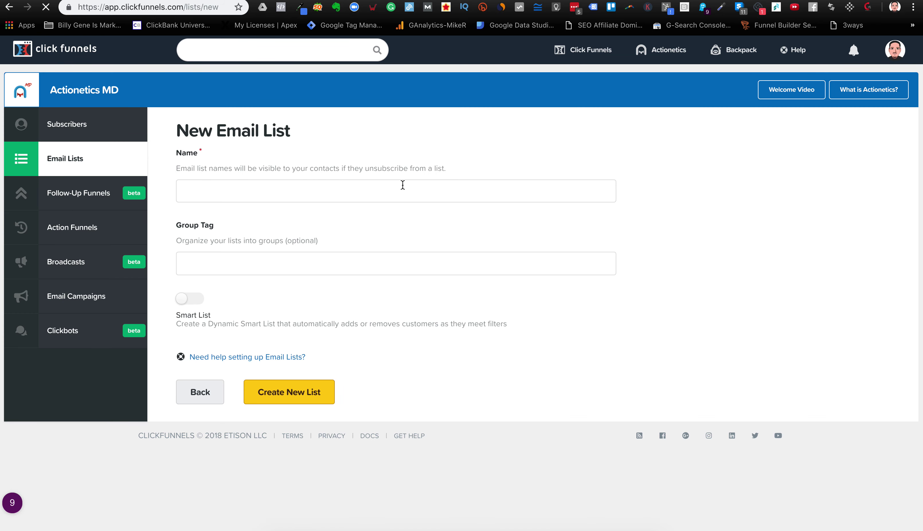
left_click(388, 191)
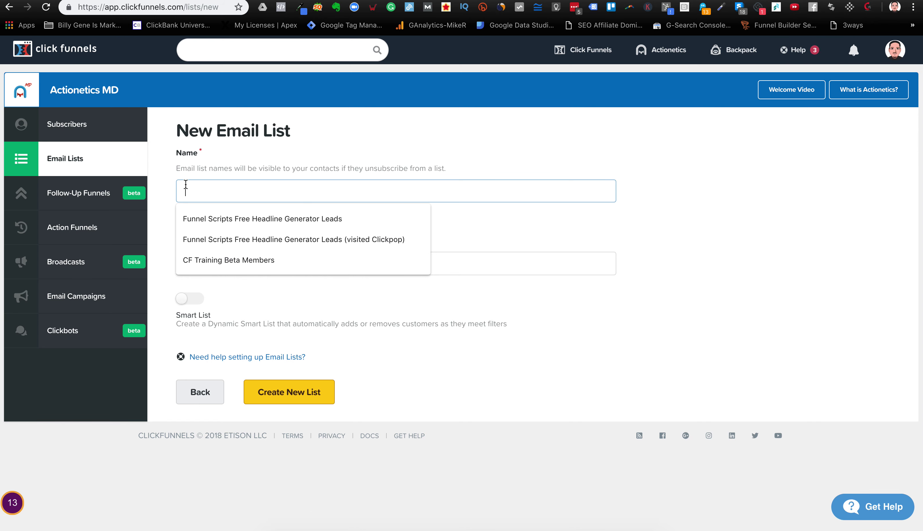
type("T")
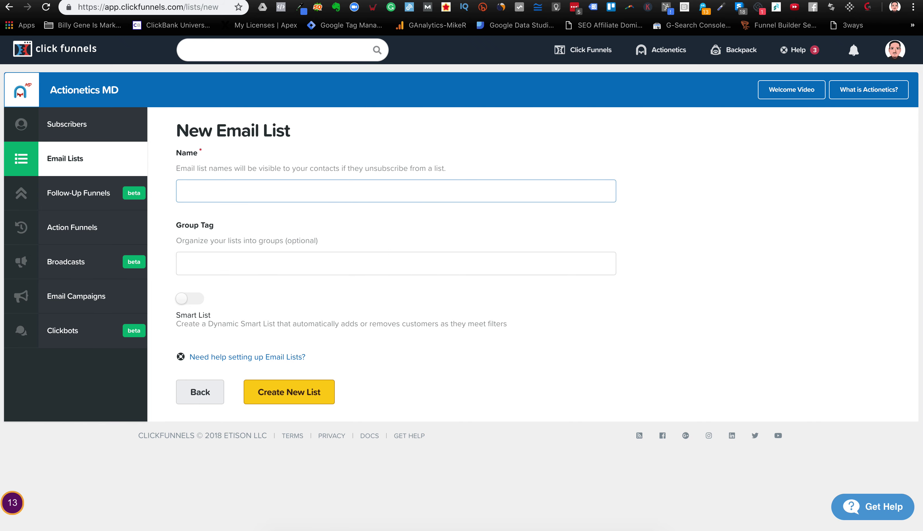
type("Members")
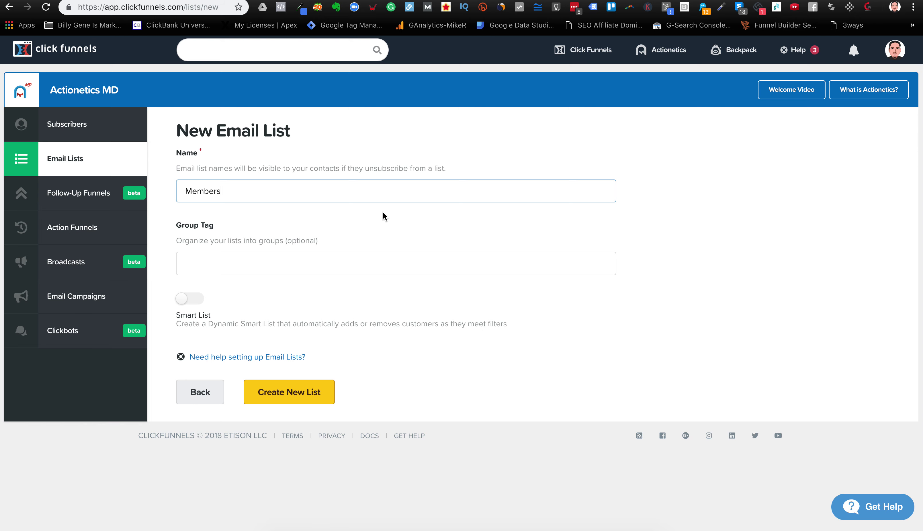
type("Log In")
- Enter "member" as the group tag and extend the list name to "Members Log In-CF-Intensive"
left_click(213, 264)
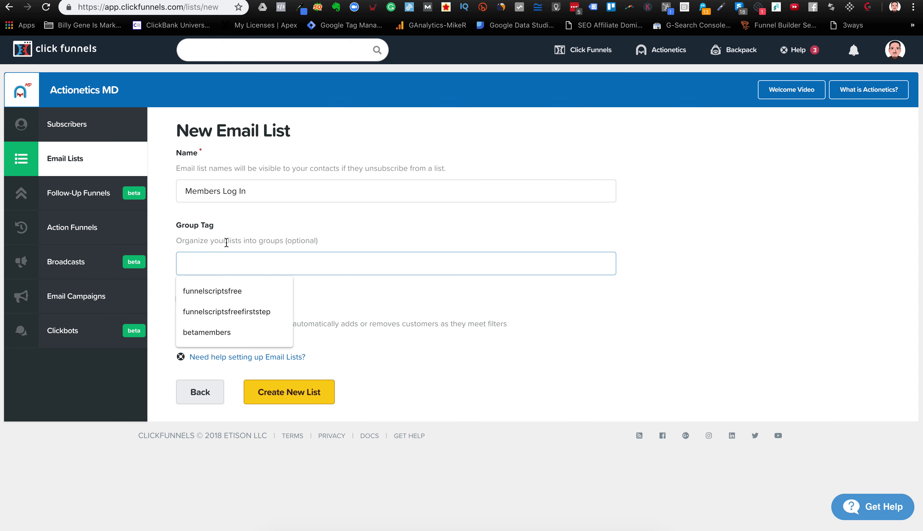
type("member")
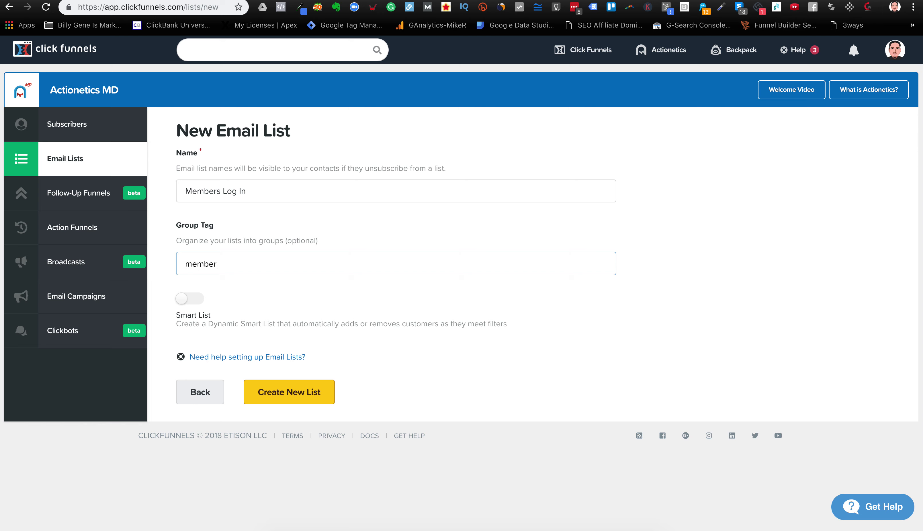
left_click(269, 191)
type("-")
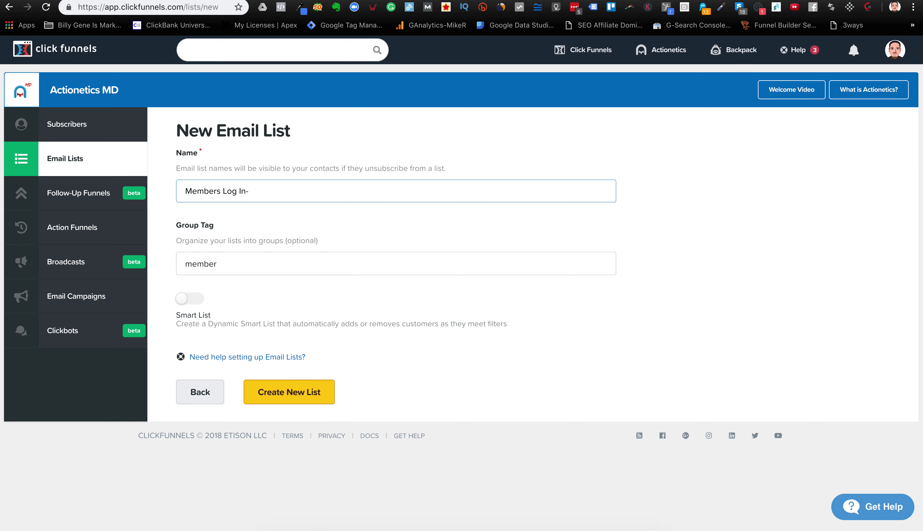
type("CF-Intensive")
- Set the group tag to "memberslogin" and create the email list
left_click(225, 262)
type("memberslogins")
key("BackSpace")
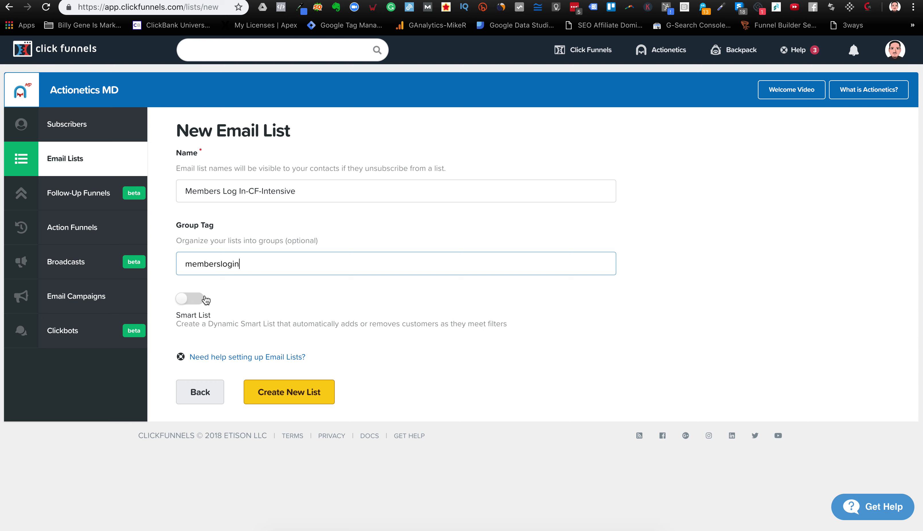
left_click(256, 388)
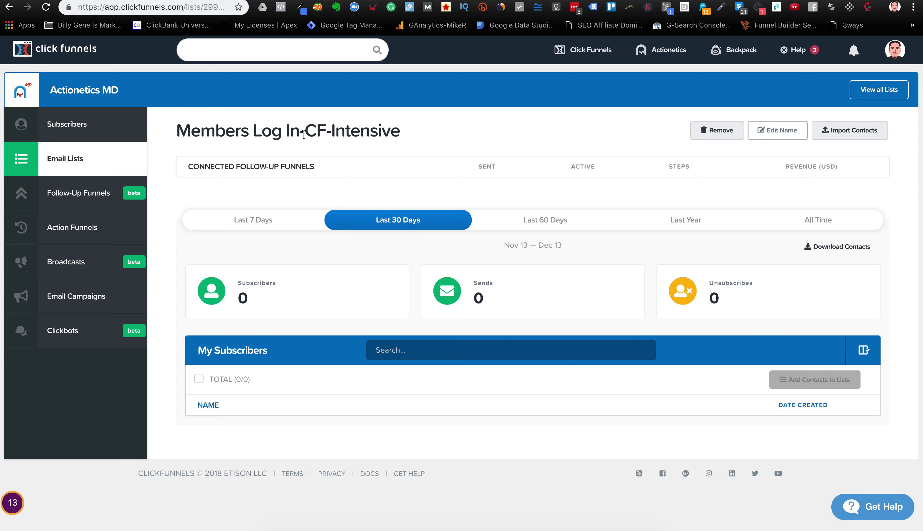
- Open the Epiphany Bridge action funnel for new leads and review its list and SMTP configuration settings without changing them
left_click(87, 231)
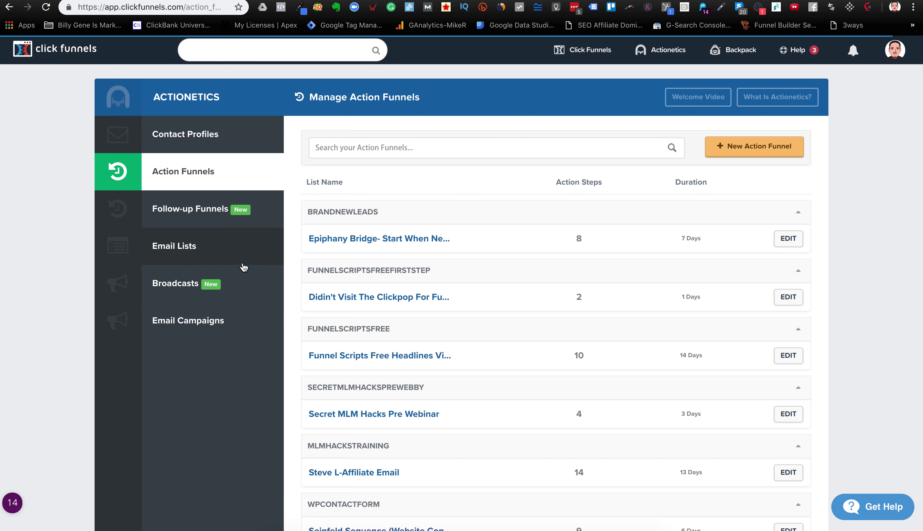
left_click(391, 239)
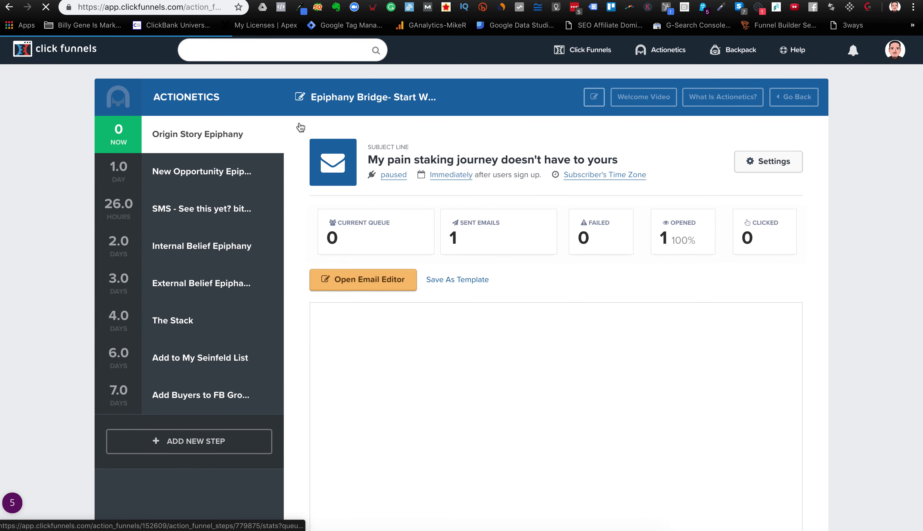
left_click(343, 105)
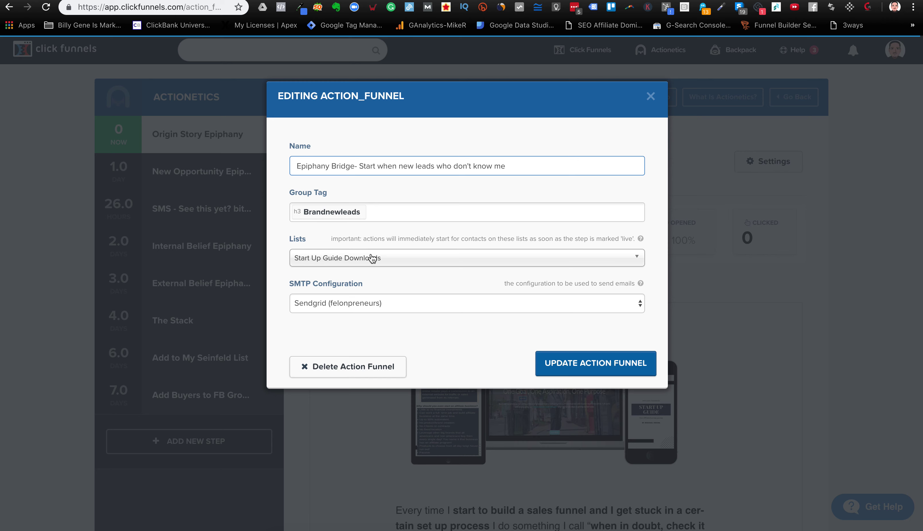
left_click(361, 300)
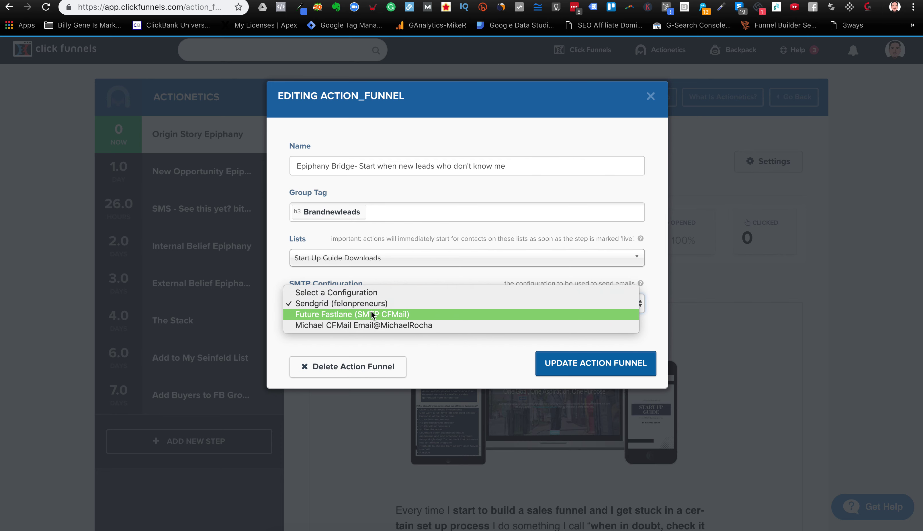
left_click(366, 273)
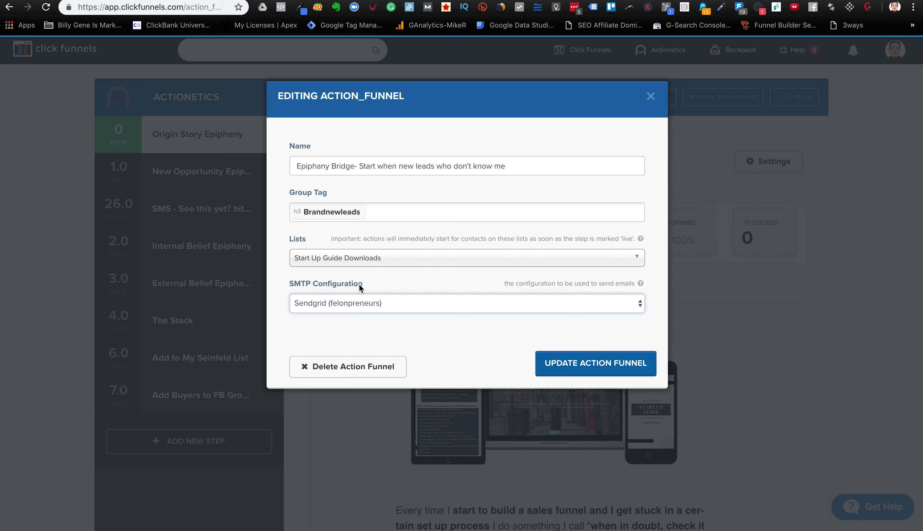
left_click(650, 96)
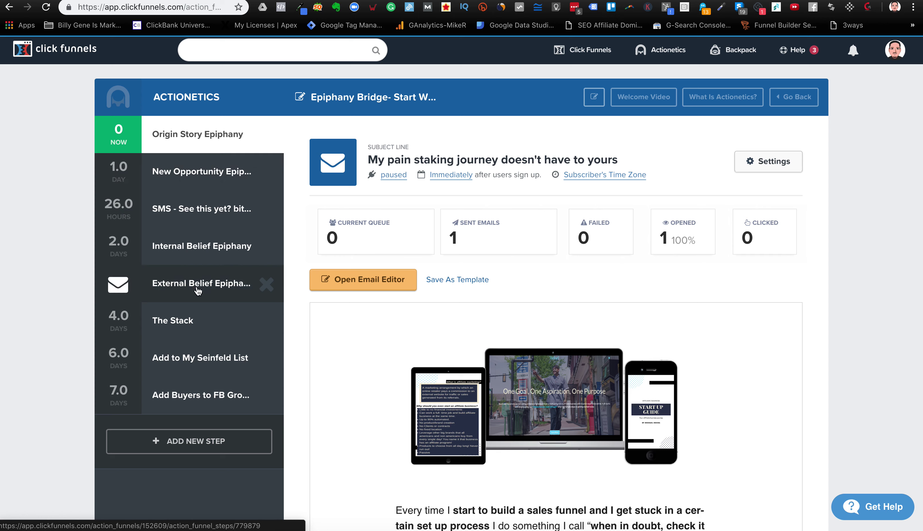
- Start a new funnel step named "remove from list" with the Do Action trigger, set to run after 8 days
left_click(176, 437)
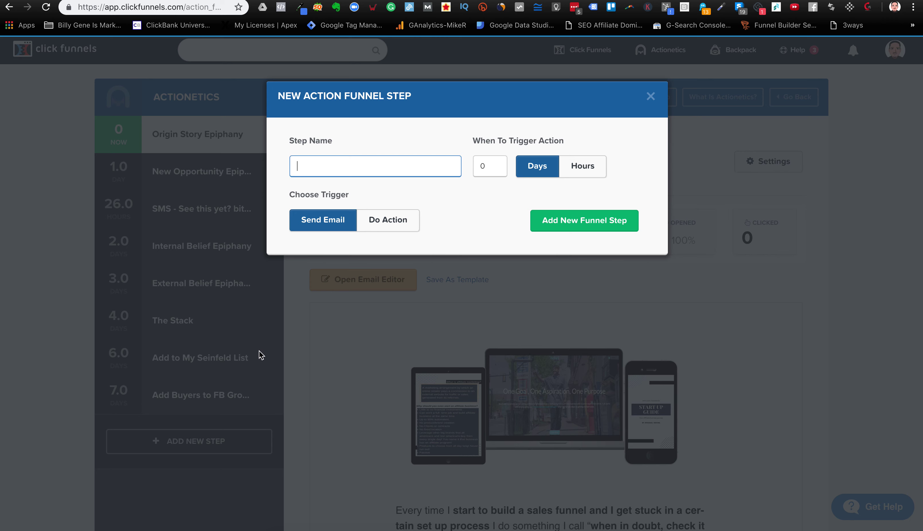
left_click(387, 222)
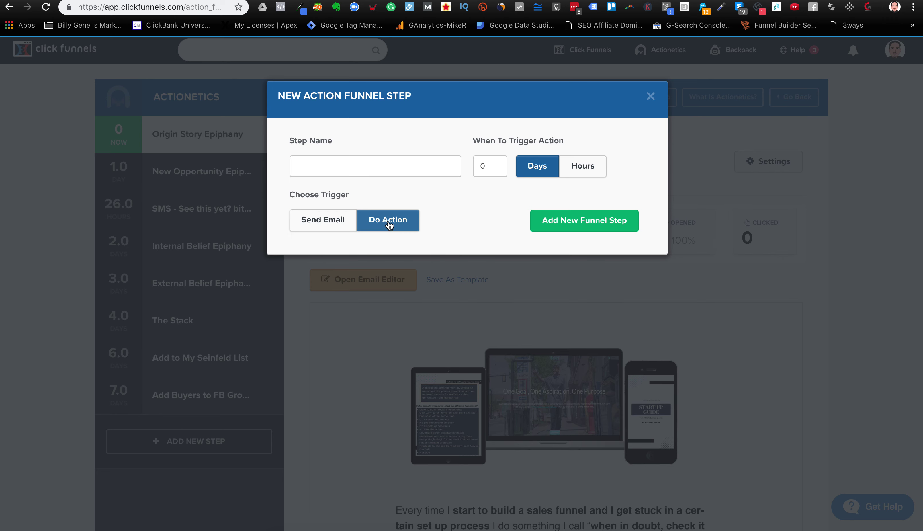
left_click(351, 166)
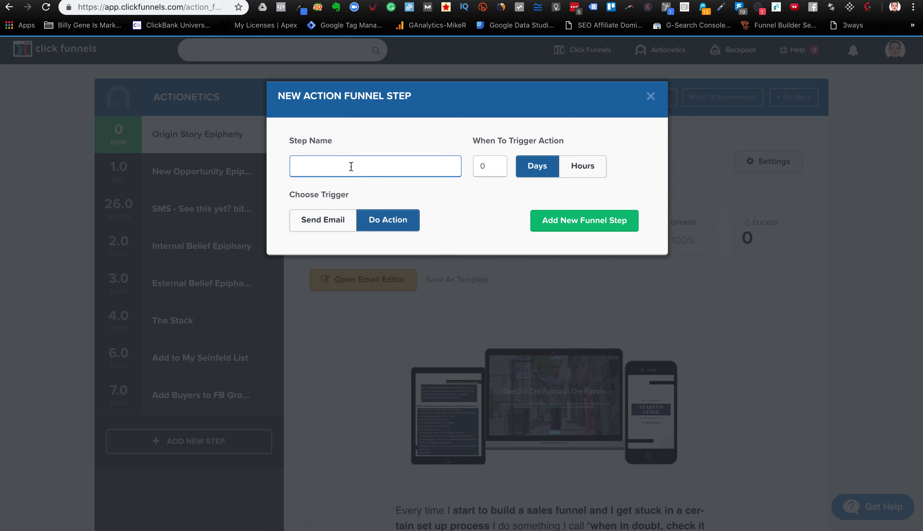
type("remove from list")
double_click(482, 166)
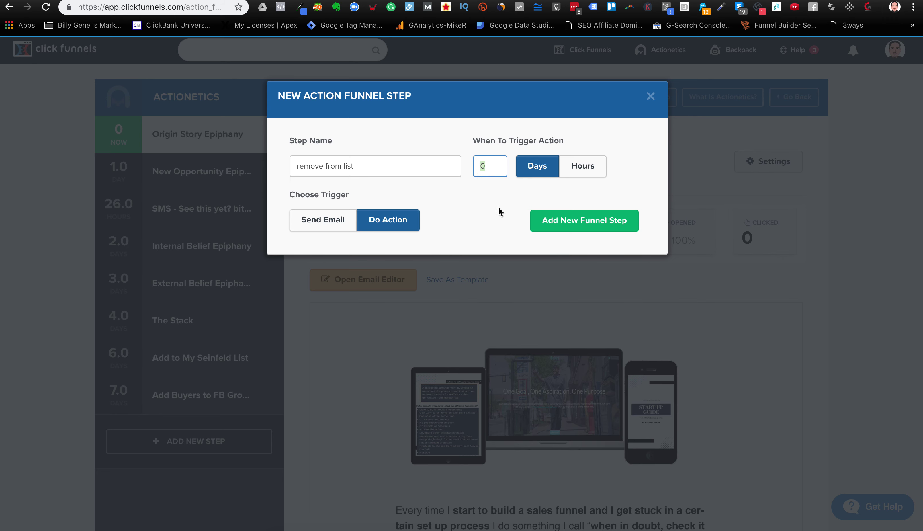
type("8")
- Change the new step's name to "add to list" and add it to the action funnel
left_click_drag(346, 168, 286, 167)
key("BackSpace")
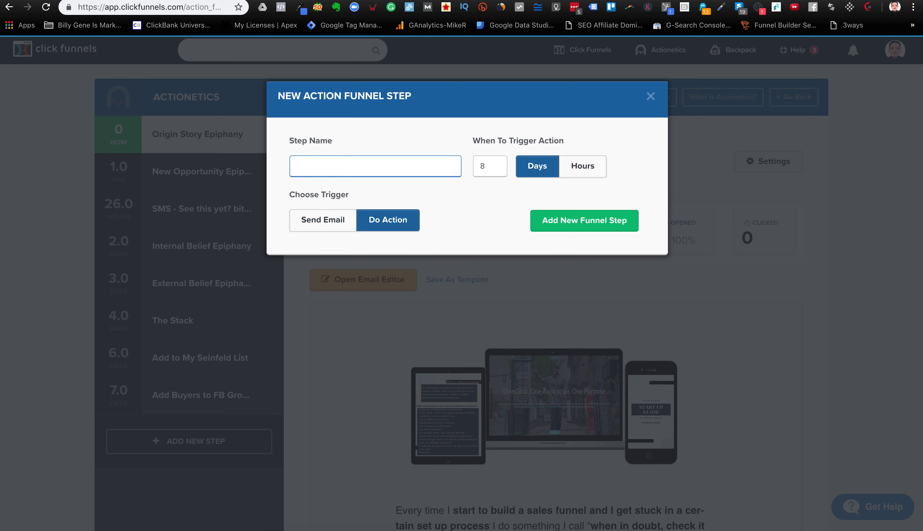
type("add to list")
left_click(580, 229)
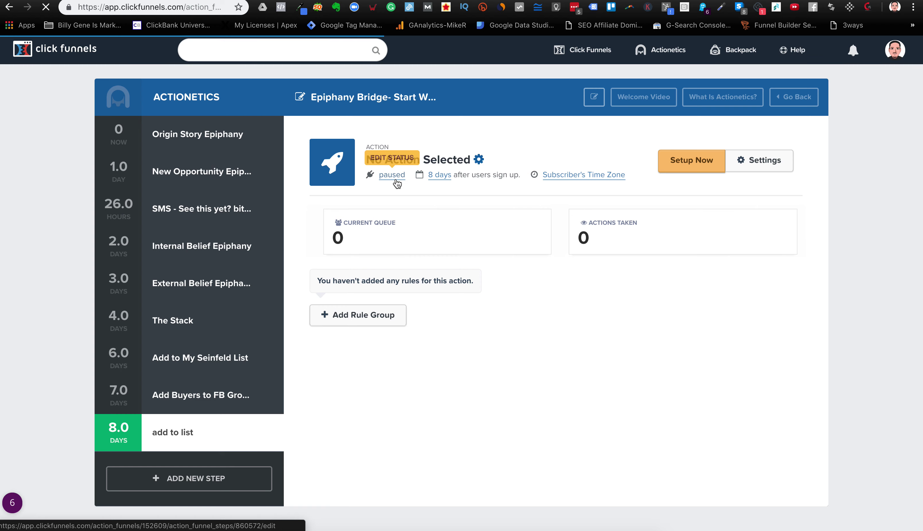
- Name the funnel action of the "add to list" step "adding to members log in"
left_click(478, 159)
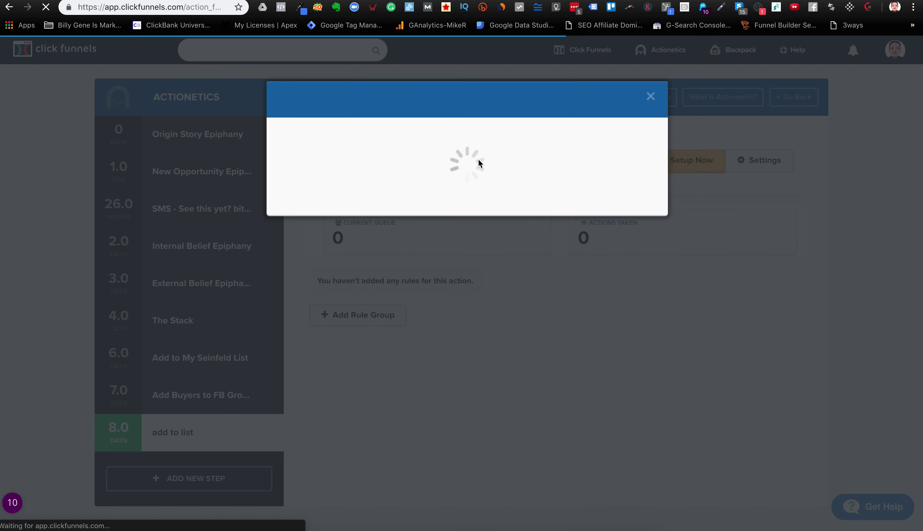
left_click(407, 187)
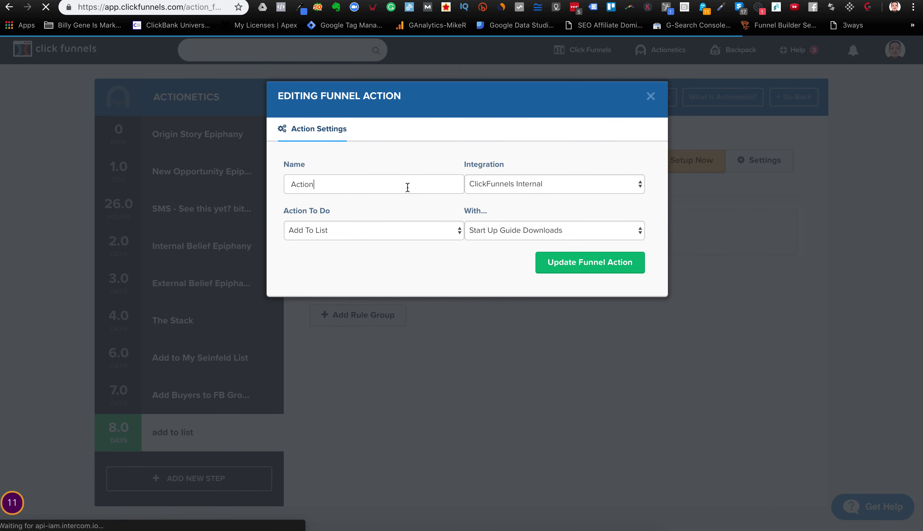
double_click(422, 187)
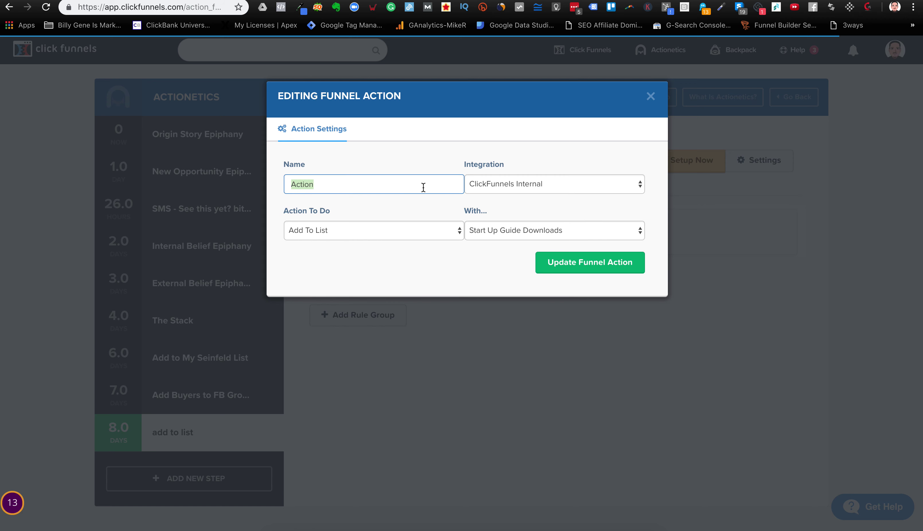
type("add")
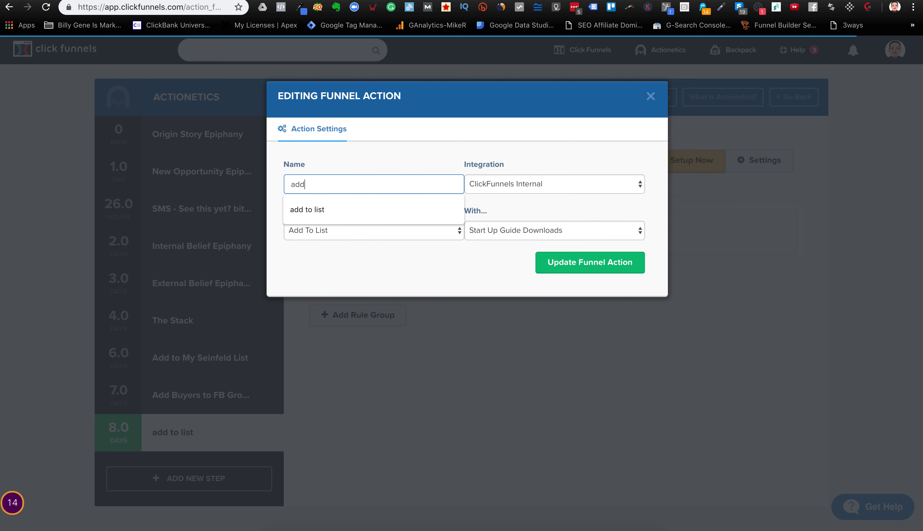
type("ing to new list")
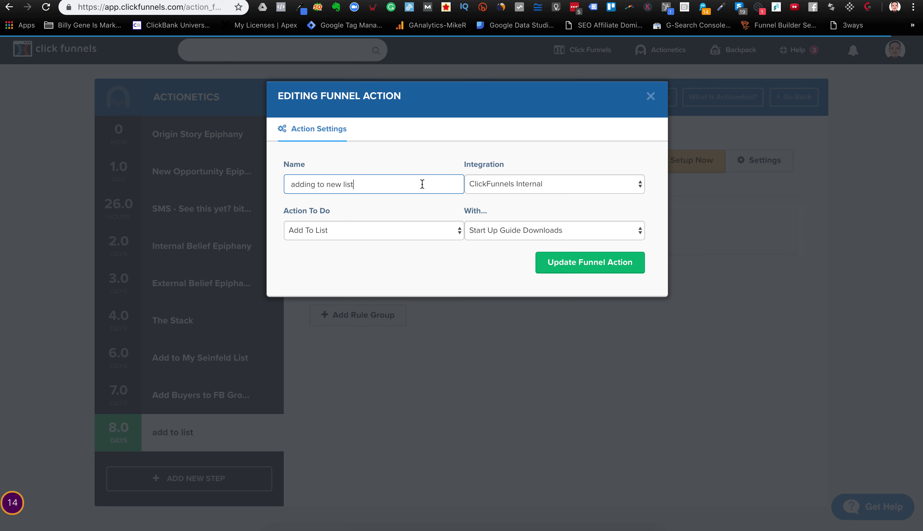
left_click_drag(362, 184, 328, 184)
type("member")
- Keep the ClickFunnels Internal integration and Add To List action, choose the Members Log In-CF-Intensive list, and update the funnel action
left_click(499, 186)
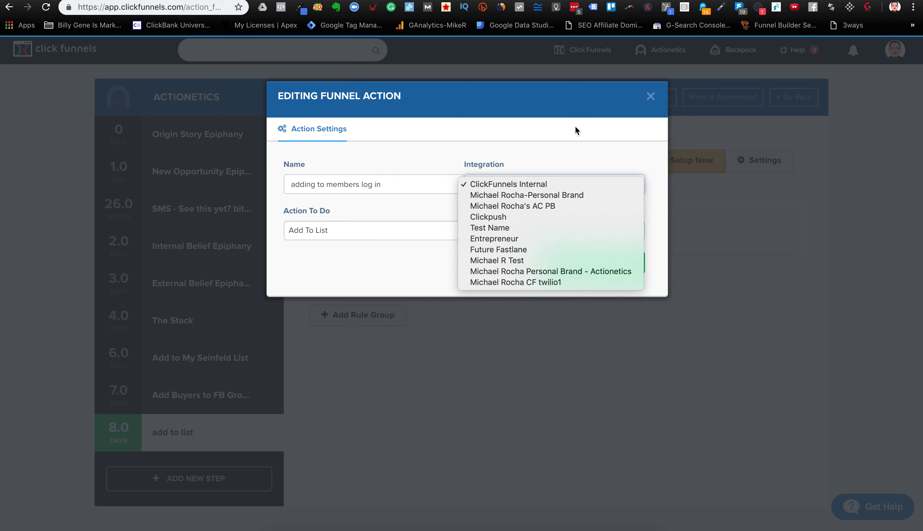
left_click(542, 168)
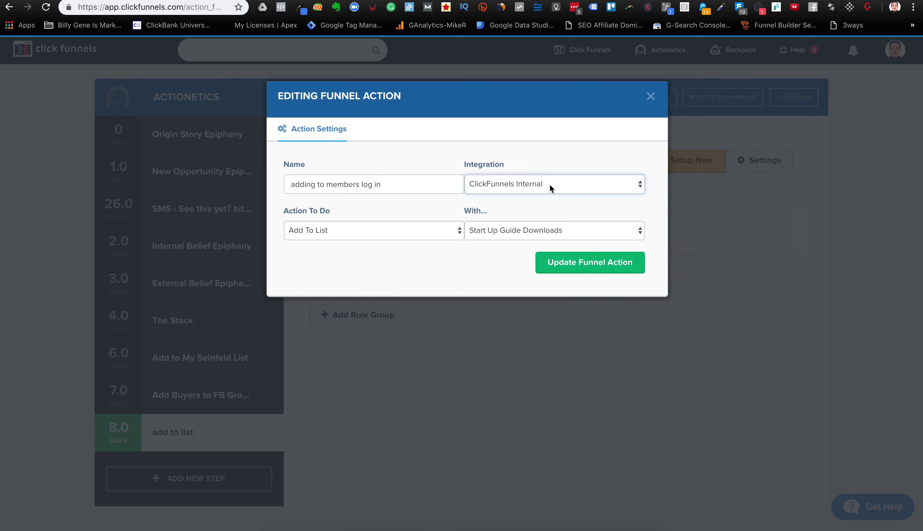
left_click(371, 231)
left_click(372, 229)
left_click(370, 227)
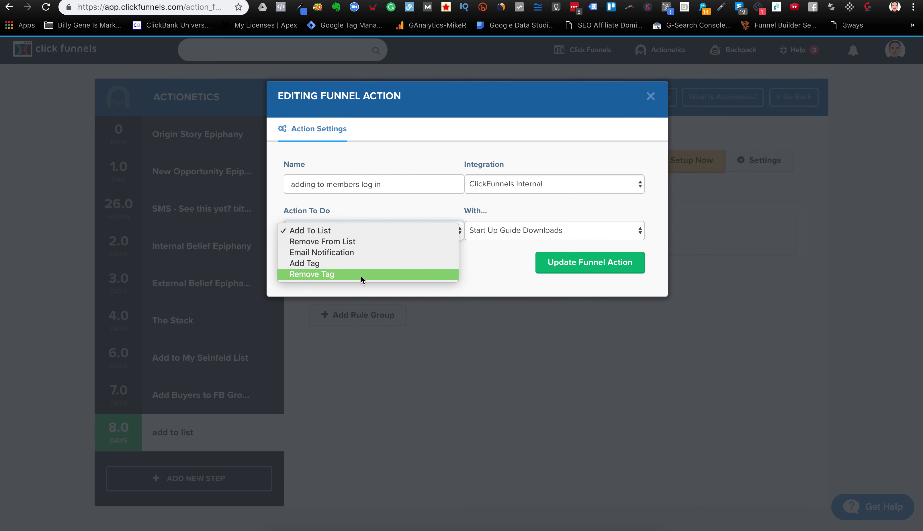
left_click(404, 210)
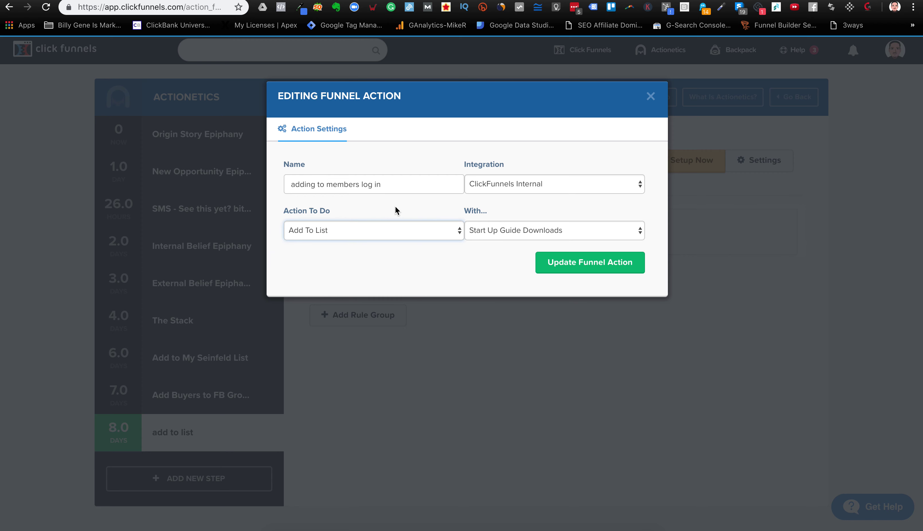
left_click(502, 234)
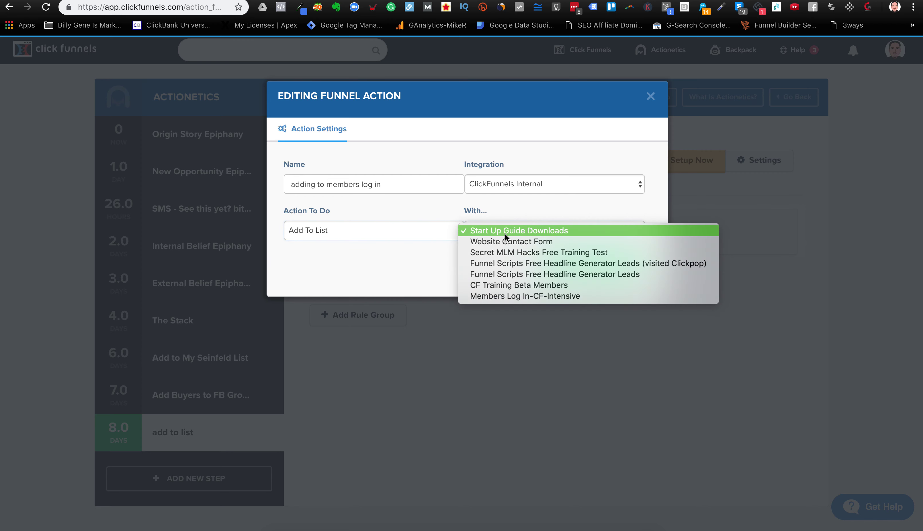
left_click(513, 296)
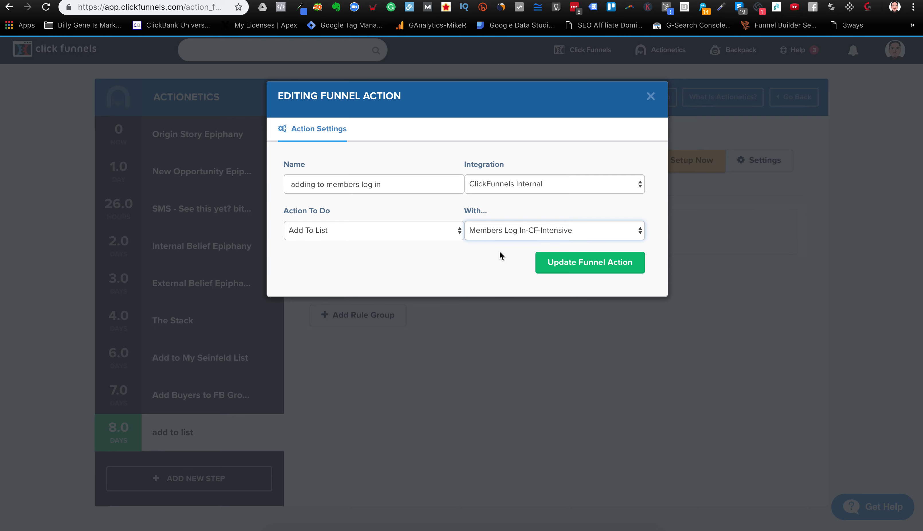
left_click(549, 261)
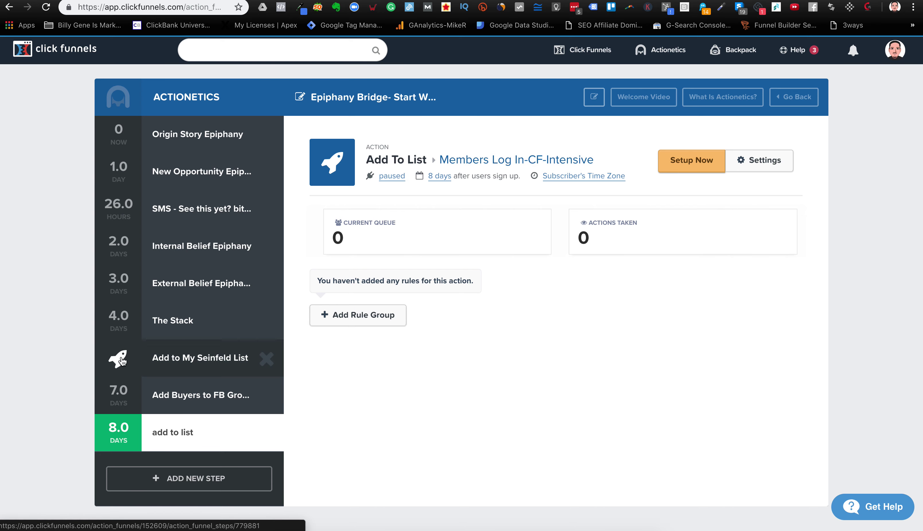
- Add a new Send Email funnel step named "CF intensive", set to trigger after 9 days
scroll(141, 381, "down", 1)
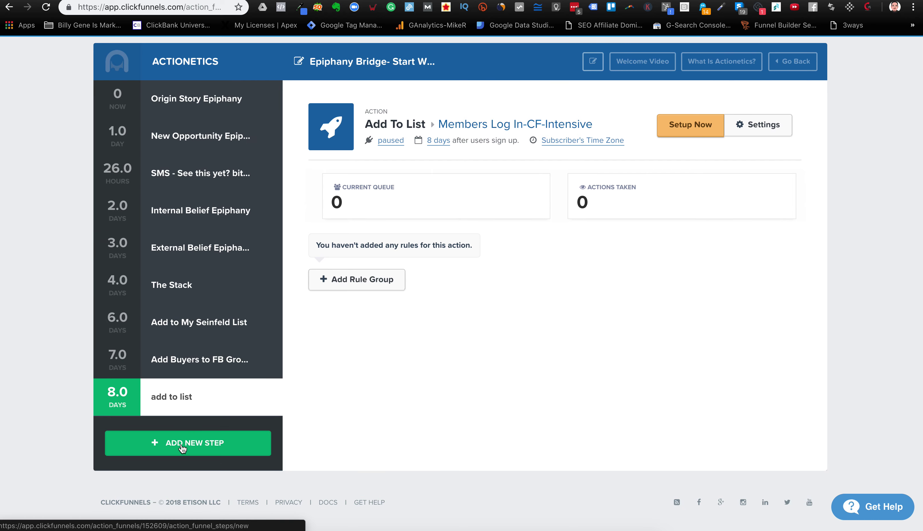
left_click(179, 442)
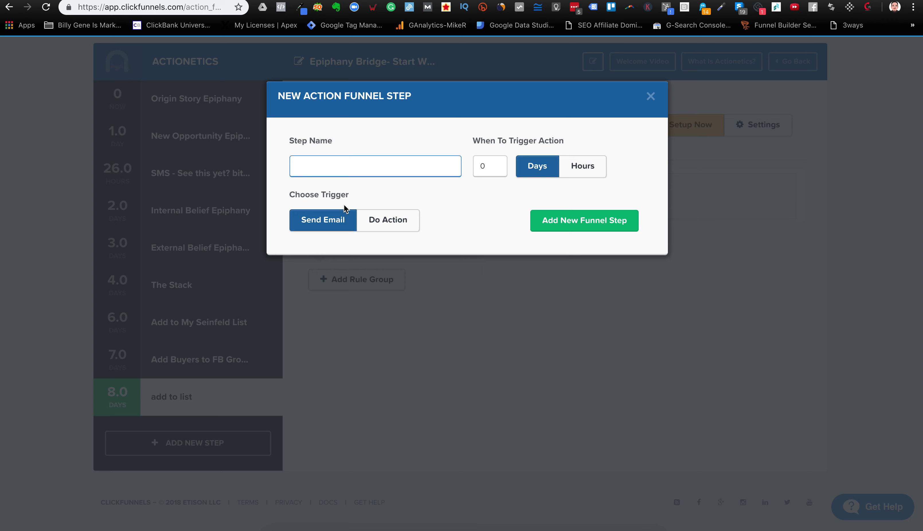
type("CF intesive")
left_click(321, 167)
type("n")
left_click(417, 185)
double_click(500, 166)
type("9")
left_click(475, 204)
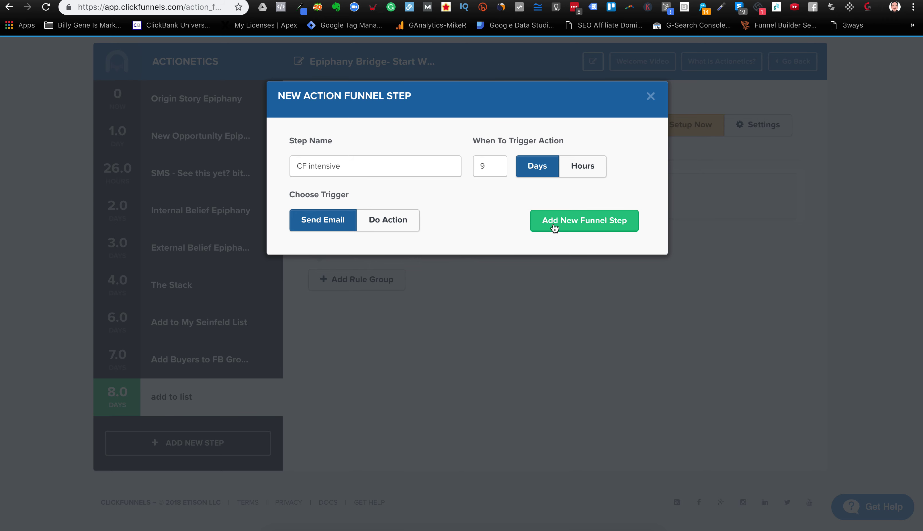
left_click(570, 226)
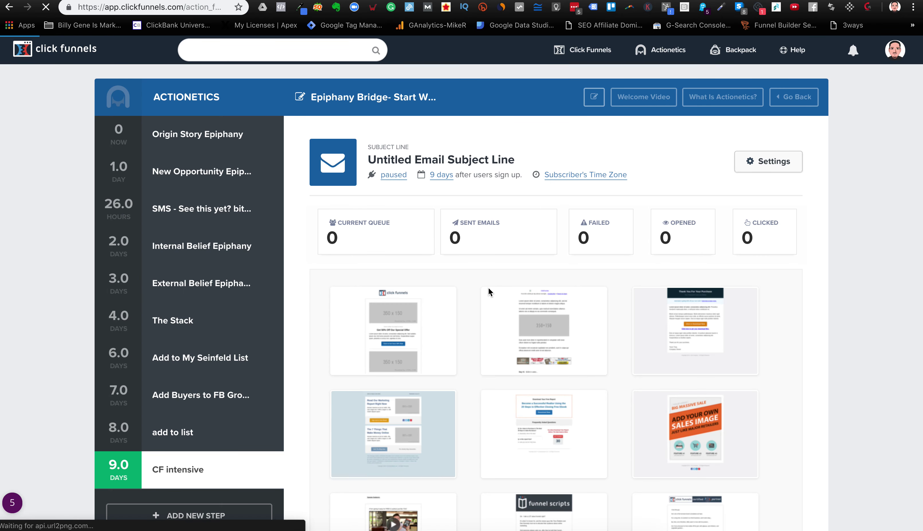
scroll(488, 287, "down", 2)
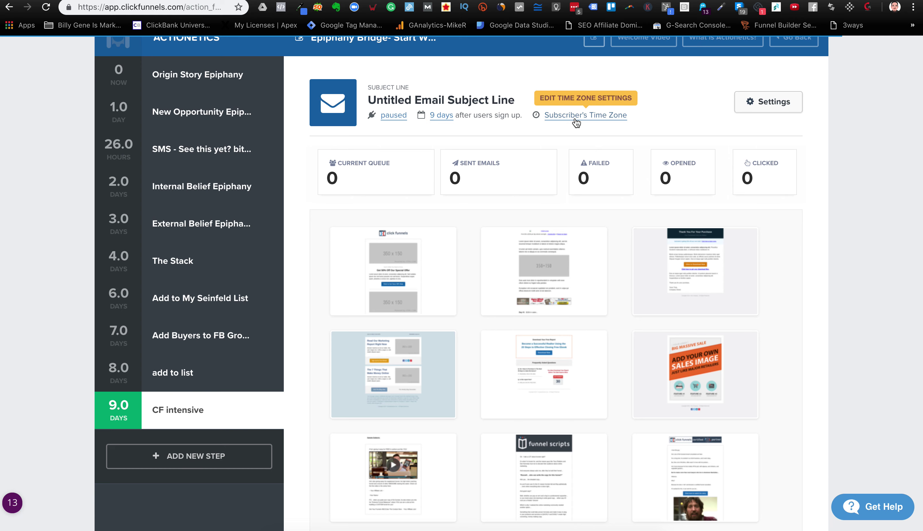
scroll(596, 124, "up", 2)
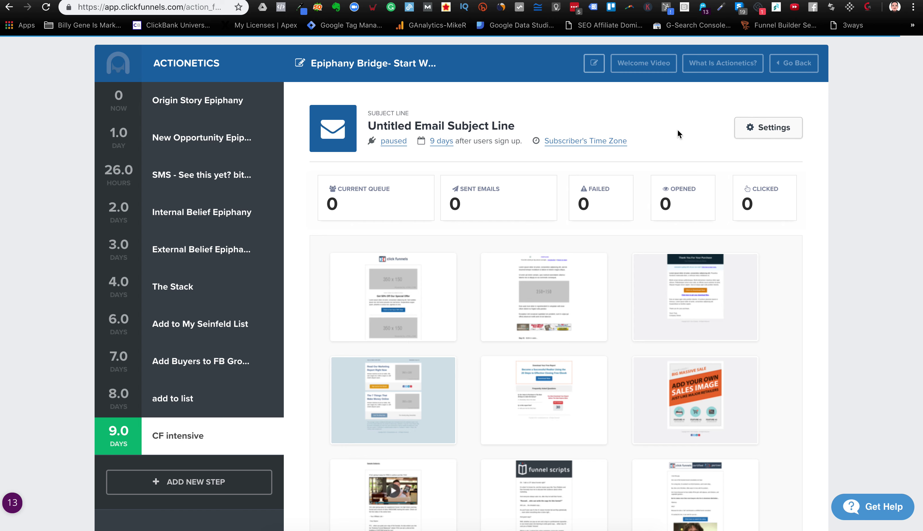
mouse_move(438, 302)
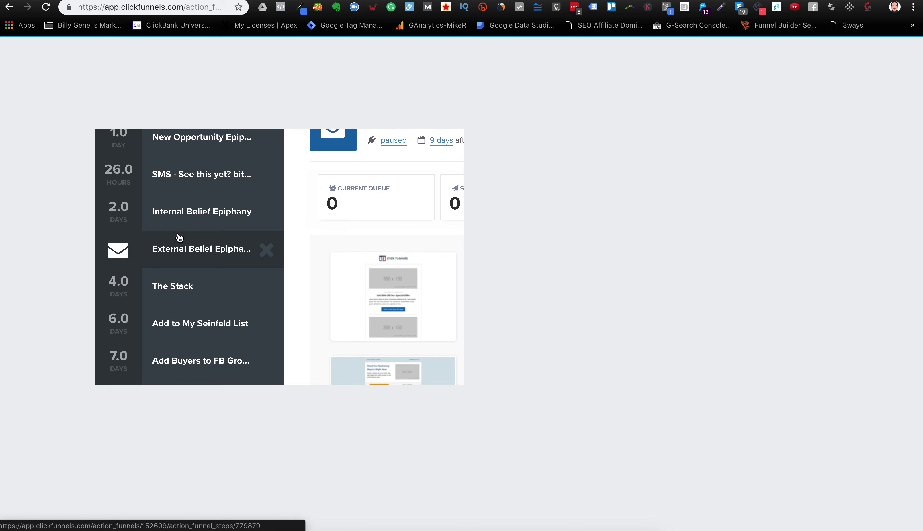
scroll(501, 153, "up", 1)
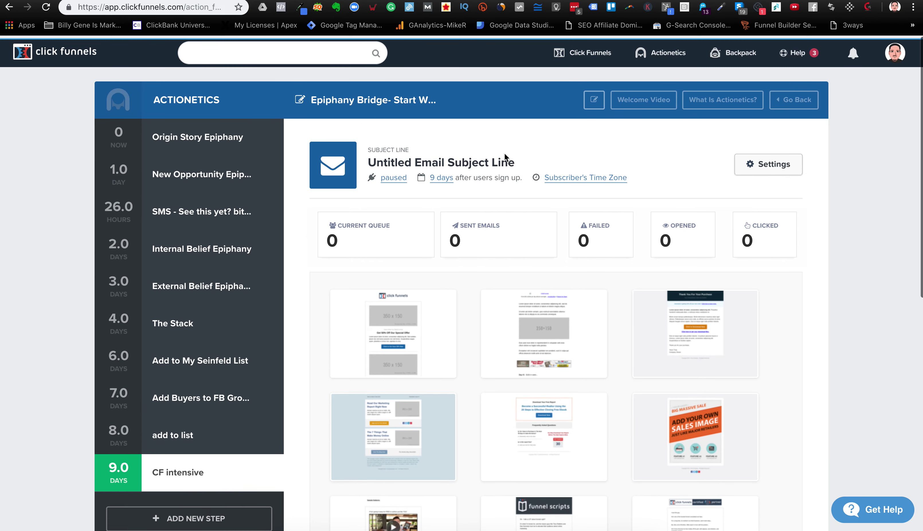
- Open the "Ask Campaign - Beta Opt Ins" follow-up funnel and review its name, group tag and recipient list settings
mouse_move(655, 51)
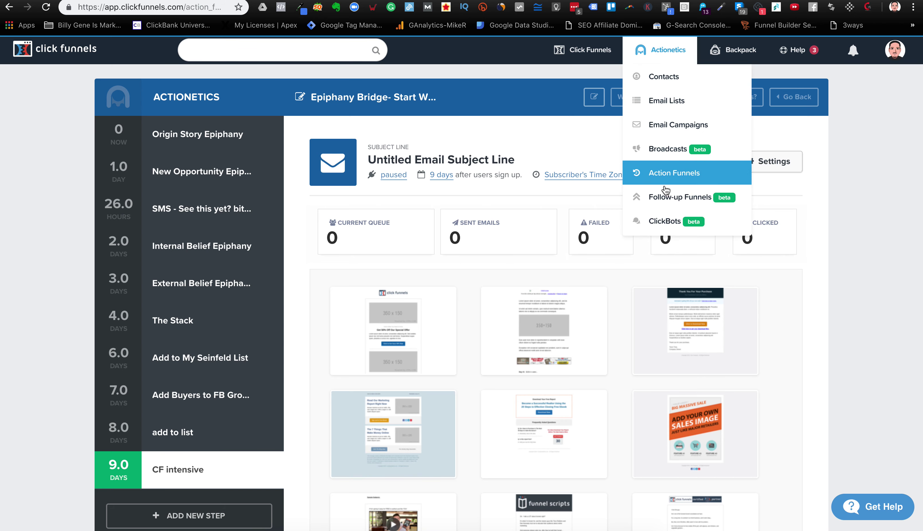
left_click(665, 200)
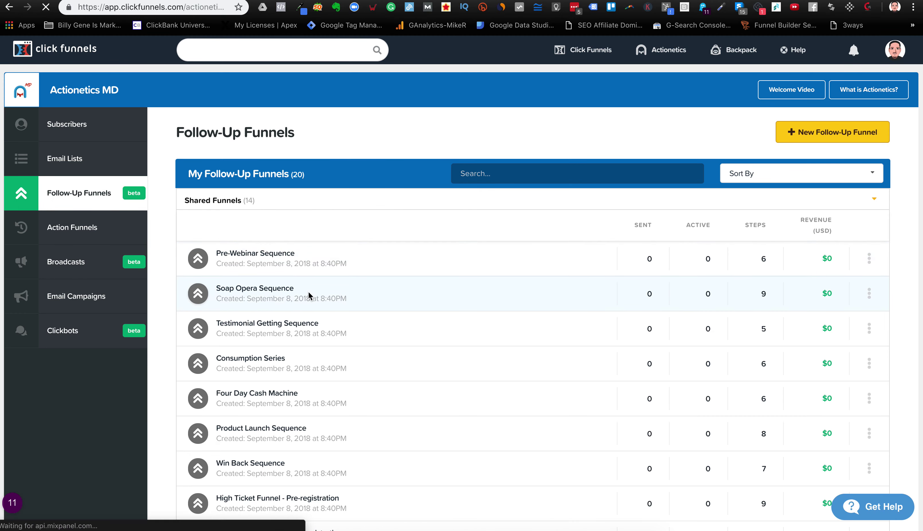
scroll(306, 289, "down", 2)
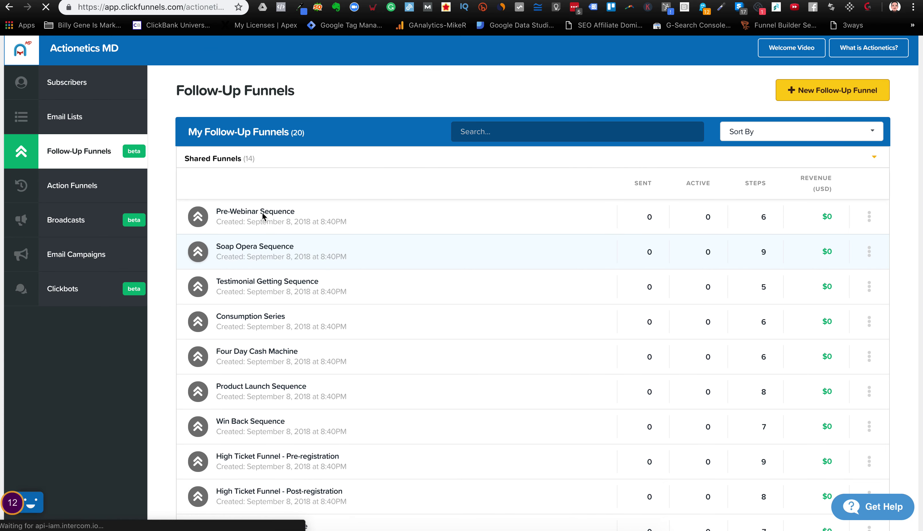
scroll(262, 291, "down", 3)
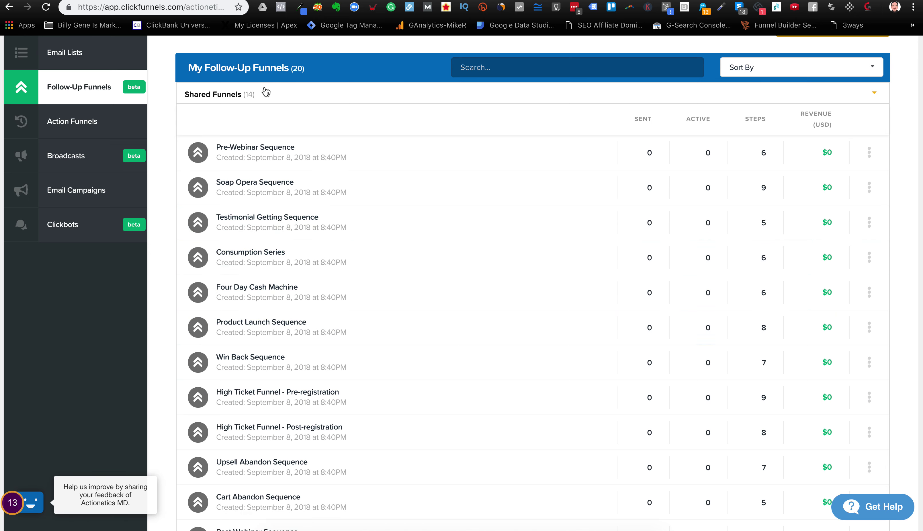
scroll(282, 154, "down", 4)
scroll(282, 153, "down", 4)
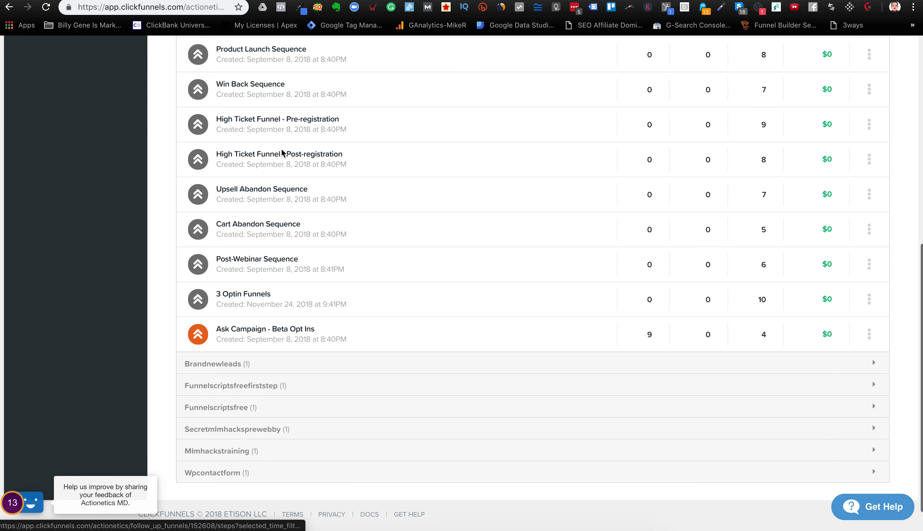
left_click(239, 331)
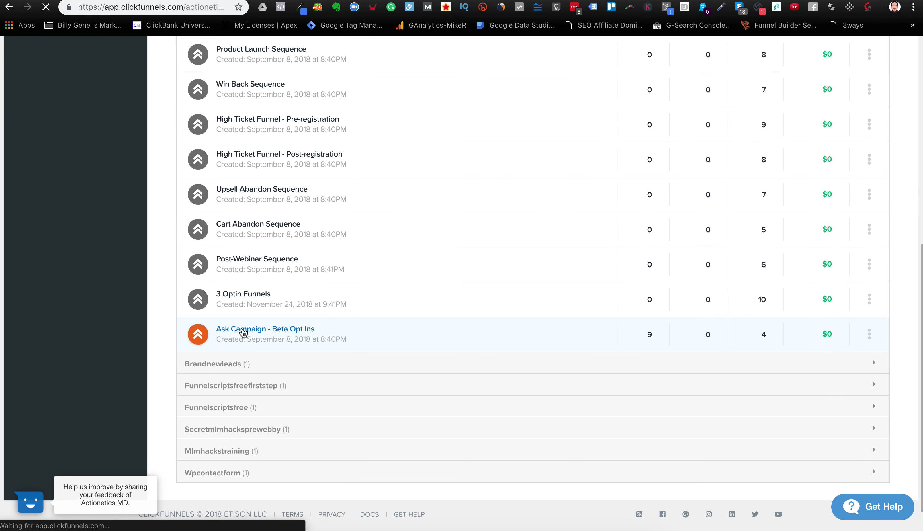
left_click(241, 330)
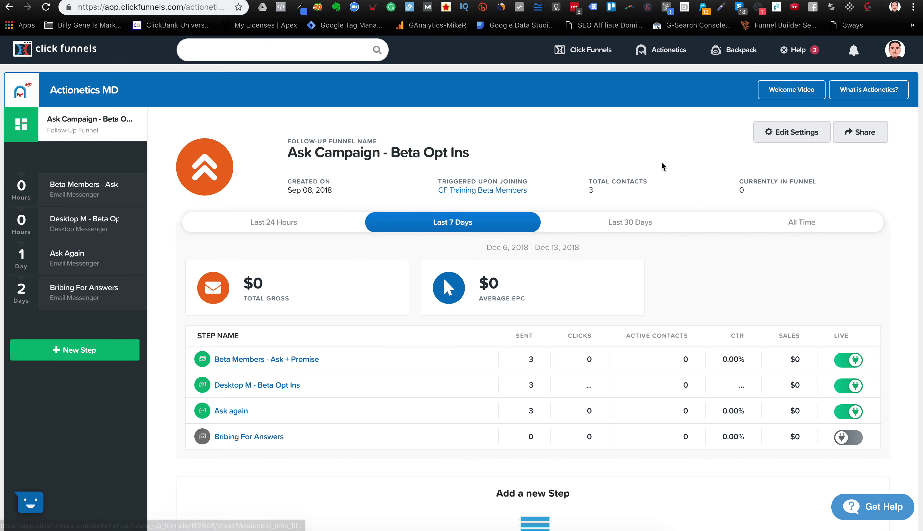
left_click(774, 139)
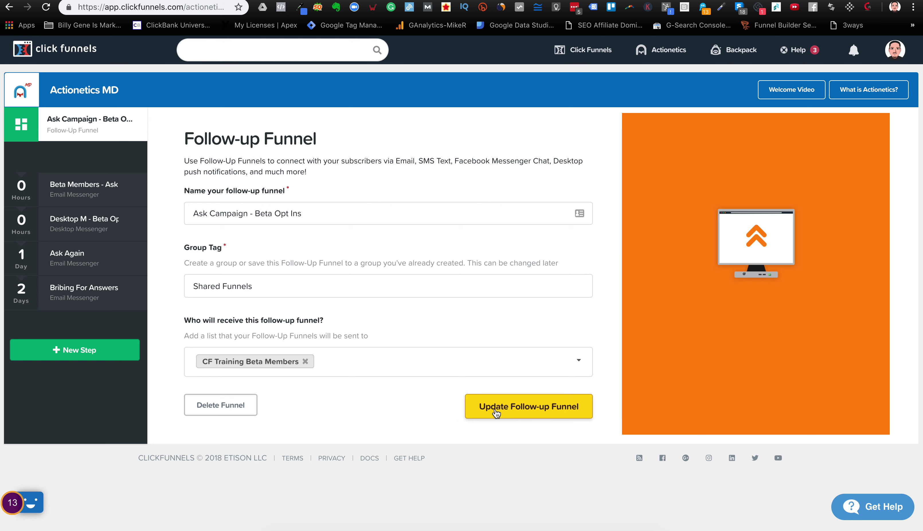
- Open the "Beta Members - Ask + Promise" email step and examine its sent, opened, clicked, unsubscribed and revenue statistics for the last 7 days
left_click(75, 201)
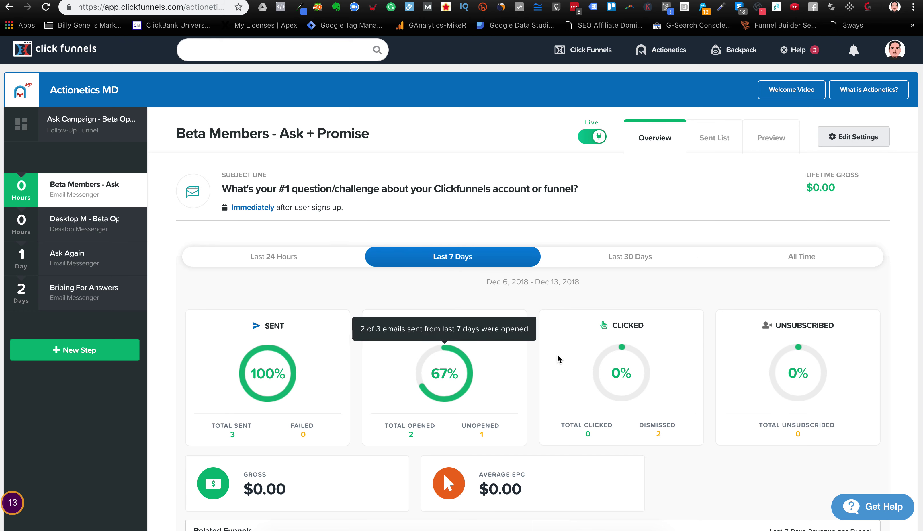
scroll(559, 359, "down", 1)
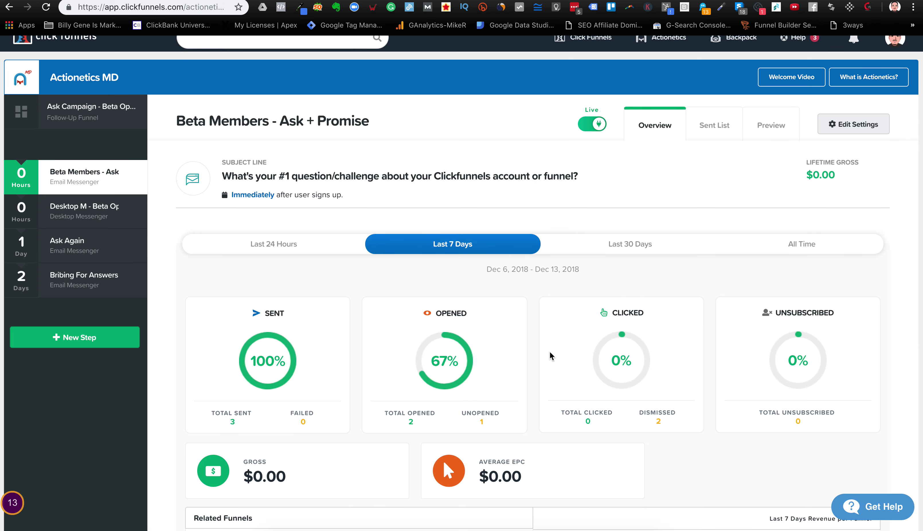
scroll(546, 360, "down", 3)
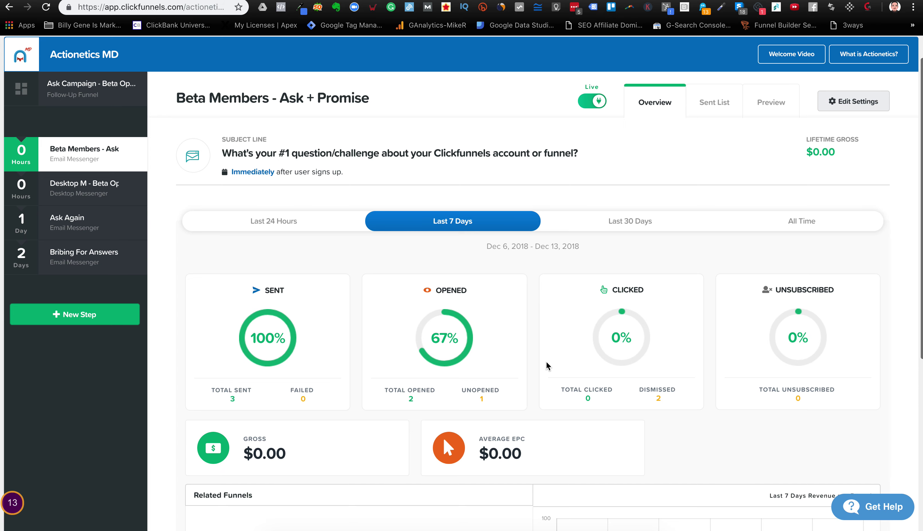
scroll(546, 360, "down", 10)
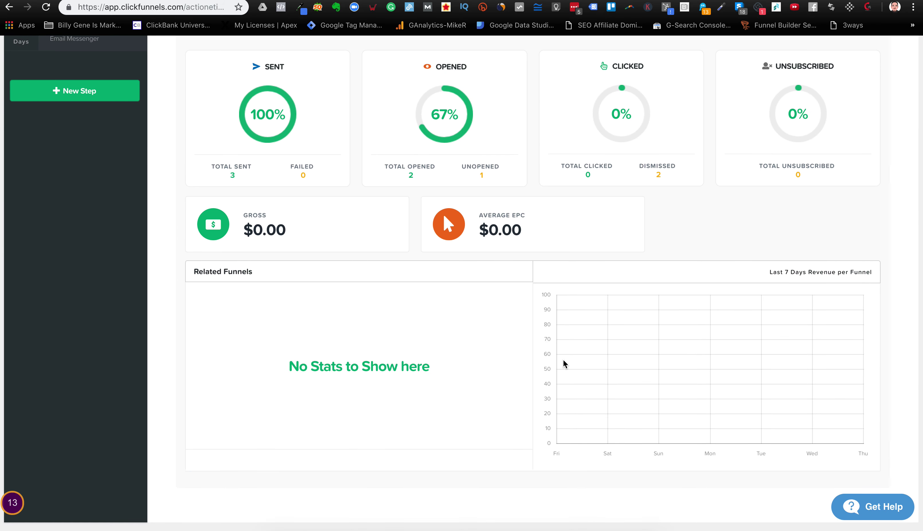
scroll(610, 367, "up", 1)
scroll(611, 368, "up", 8)
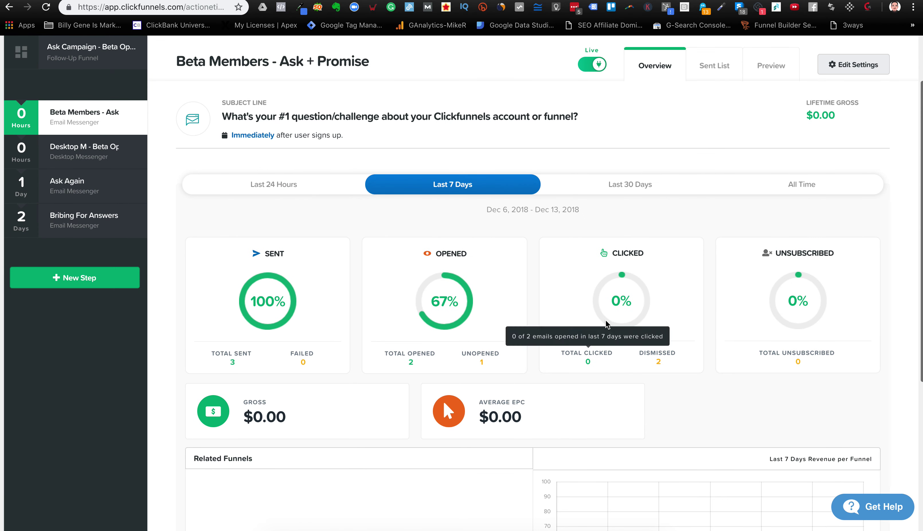
mouse_move(508, 366)
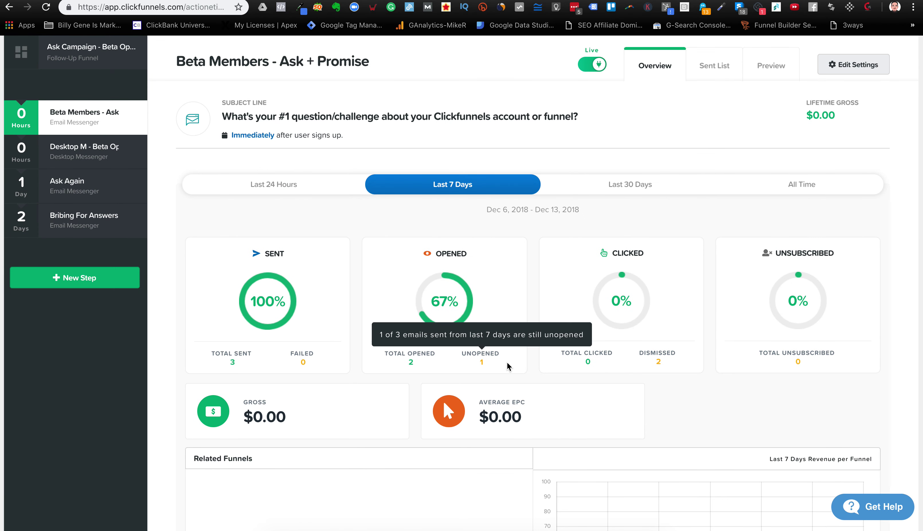
mouse_move(391, 307)
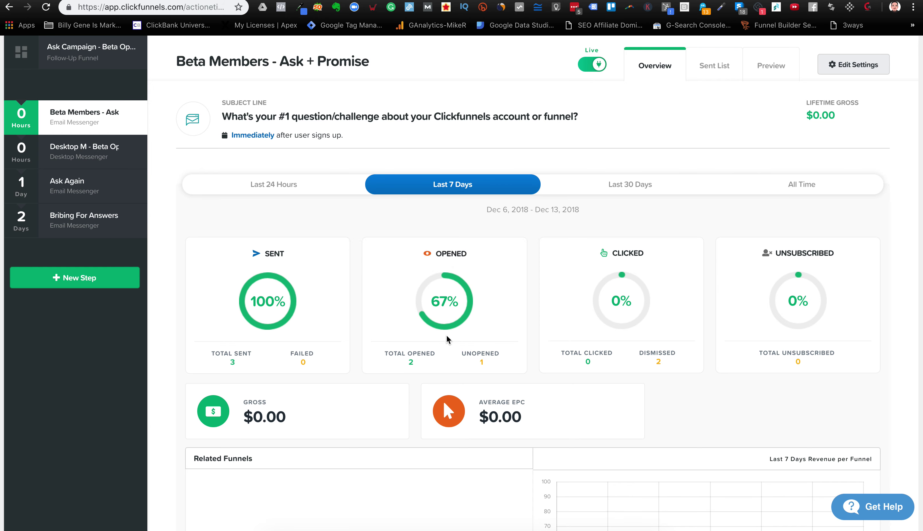
- Examine the "Beta Members - Ask + Promise" email's opened totals, gross and EPC figures, and the related funnels section
scroll(406, 311, "down", 2)
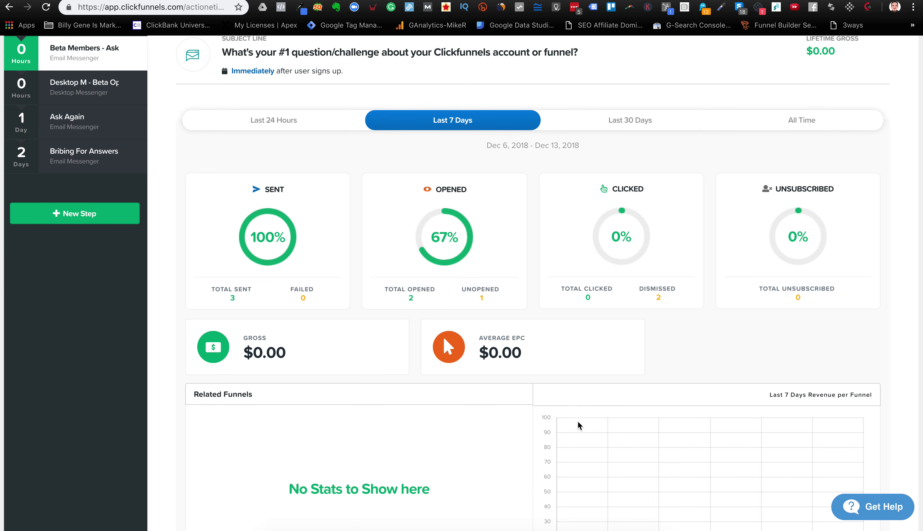
scroll(432, 362, "up", 1)
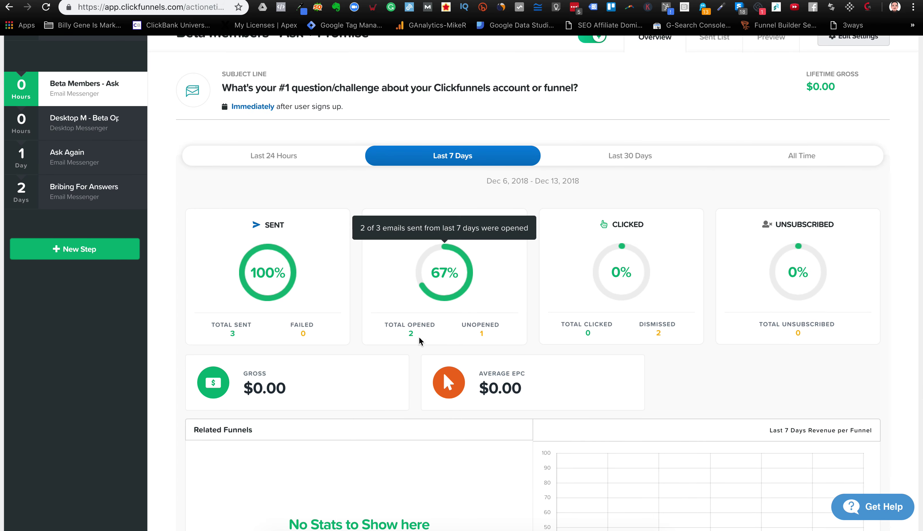
mouse_move(472, 326)
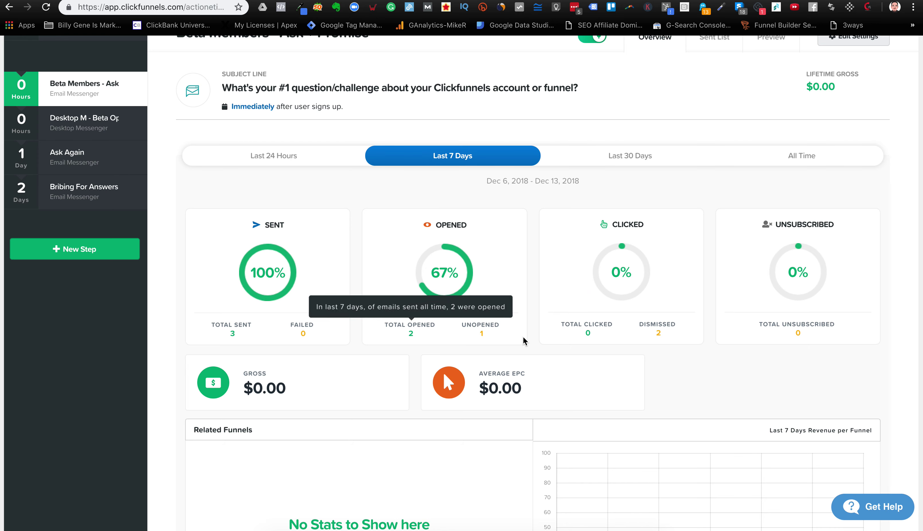
scroll(427, 345, "up", 2)
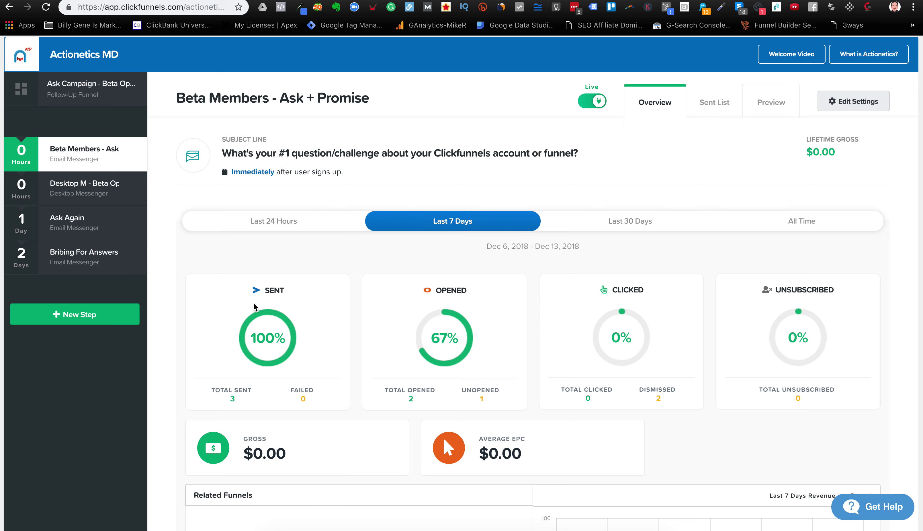
- Open the "Desktop M - Beta Opt Ins" desktop messenger step and examine its sent and failed statistics for the last 7 days
left_click(74, 203)
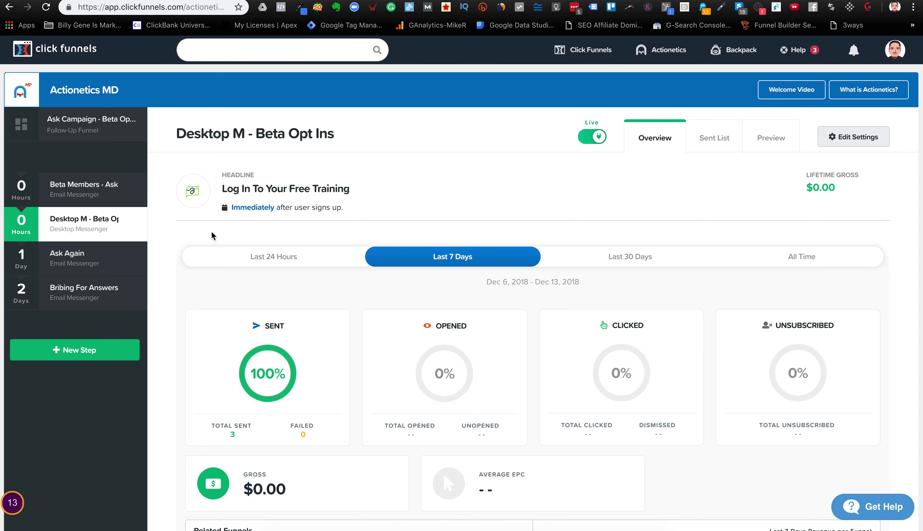
scroll(211, 232, "down", 1)
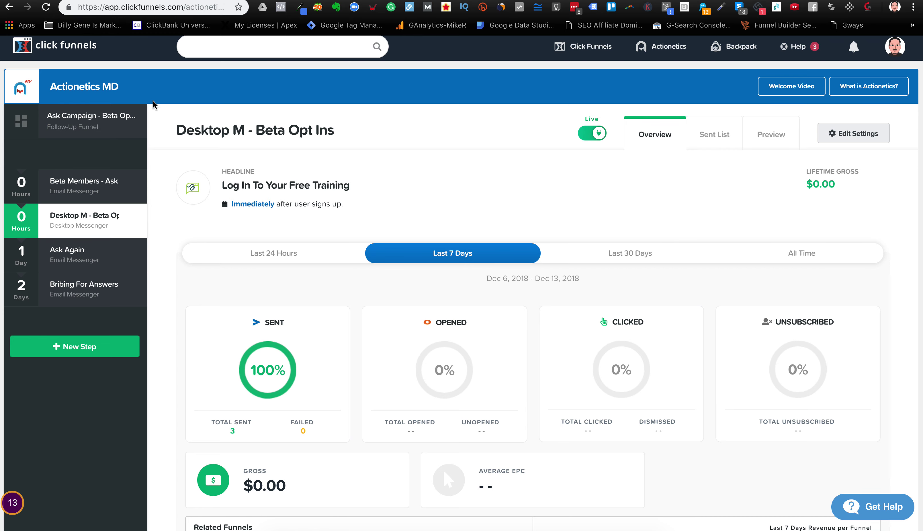
mouse_move(279, 374)
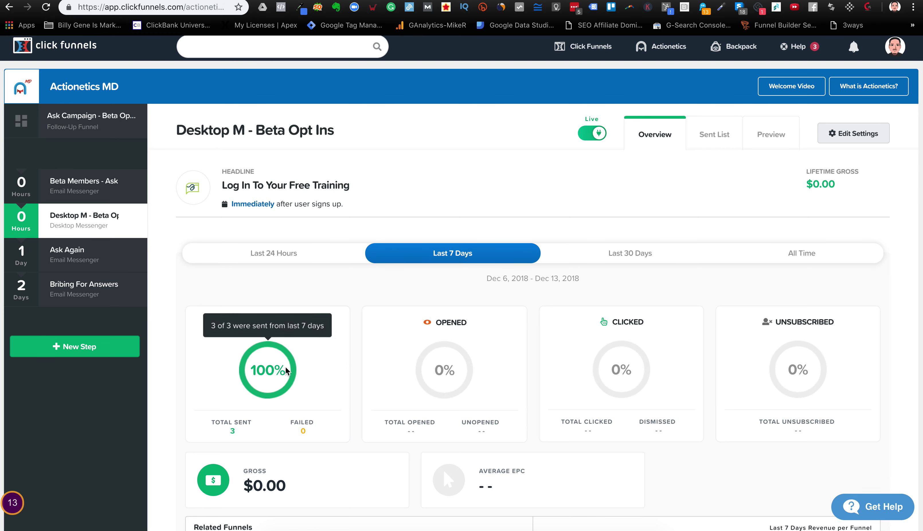
scroll(328, 357, "down", 3)
scroll(329, 357, "up", 3)
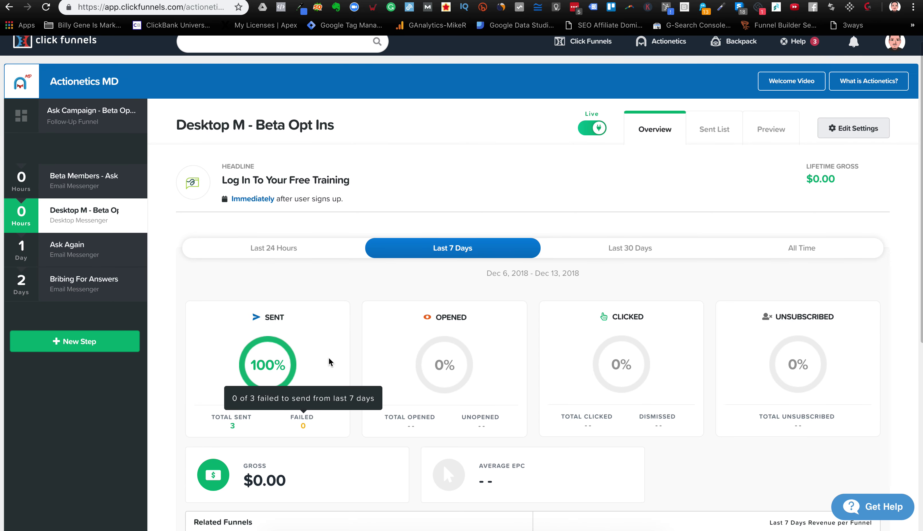
scroll(328, 357, "up", 1)
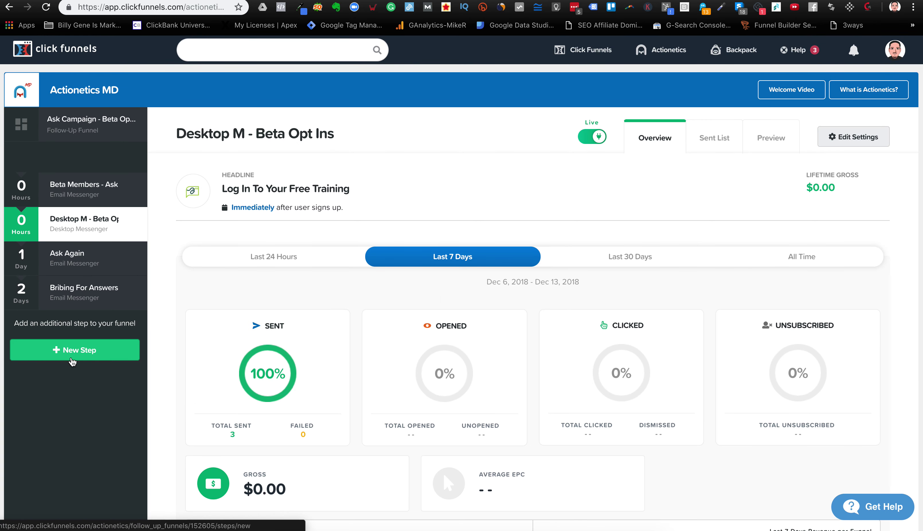
- Start a new step in the Ask Campaign follow-up funnel and name it "Test Follow up funnel"
left_click(87, 351)
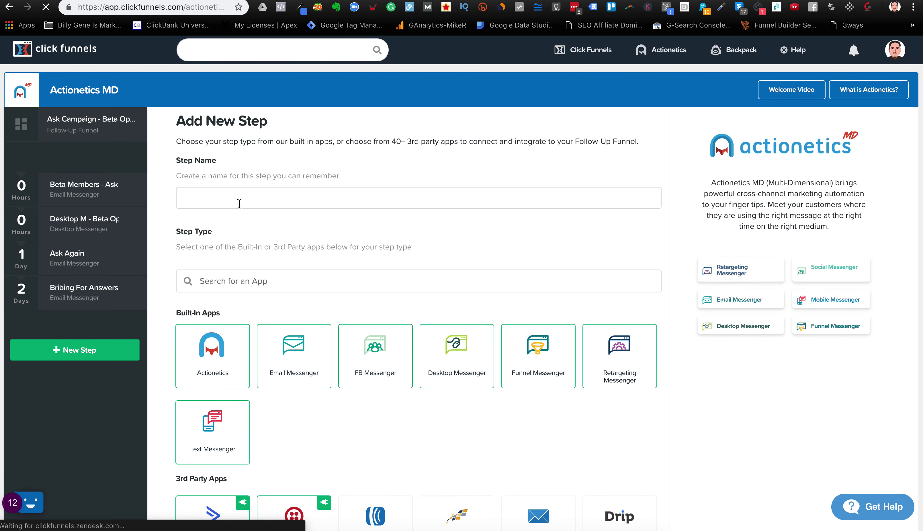
scroll(242, 209, "down", 5)
left_click(323, 265)
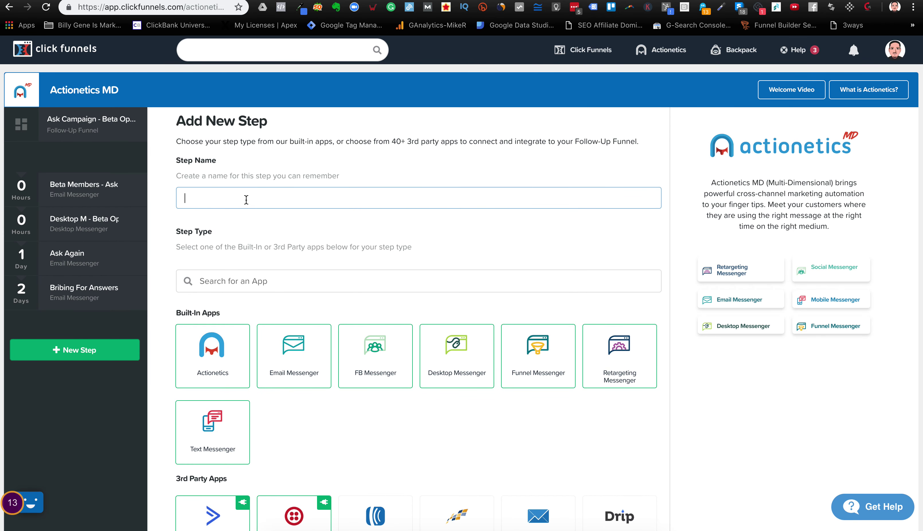
type("Test Follow up funnel")
- Review the available step types, including FB Messenger, Retargeting Messenger, Funnel Messenger and third-party apps such as Gotowebinar
mouse_move(377, 370)
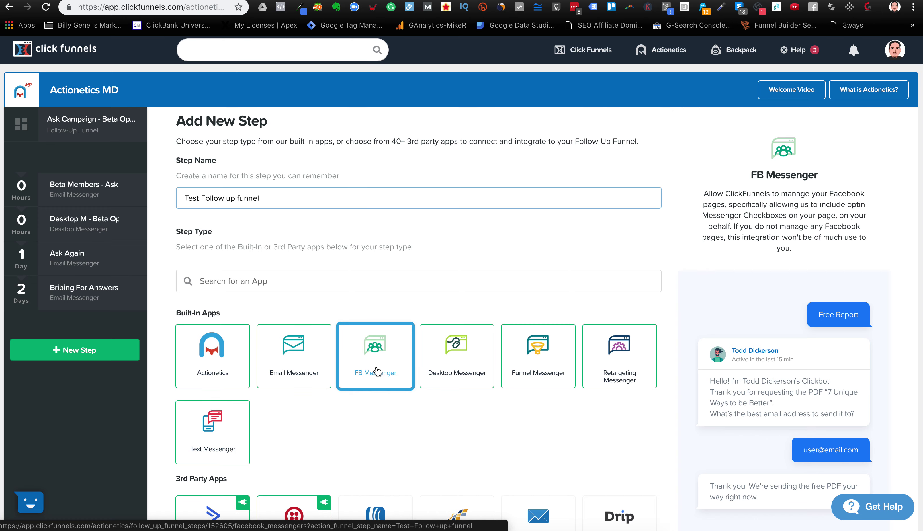
left_click(592, 368)
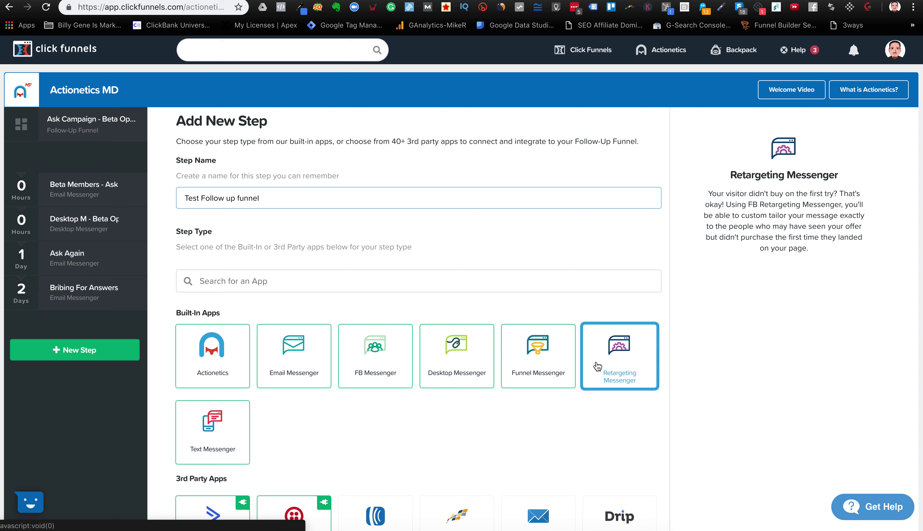
left_click(541, 369)
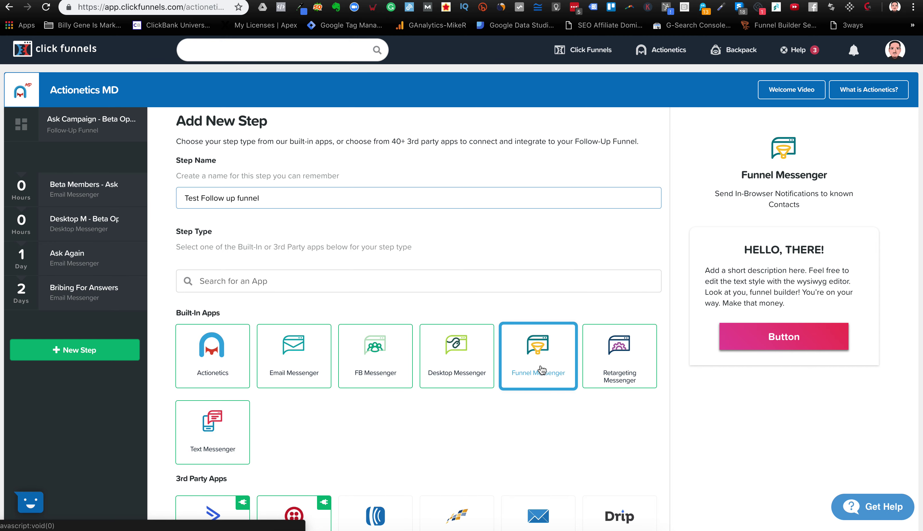
scroll(528, 442, "down", 1)
scroll(526, 438, "down", 6)
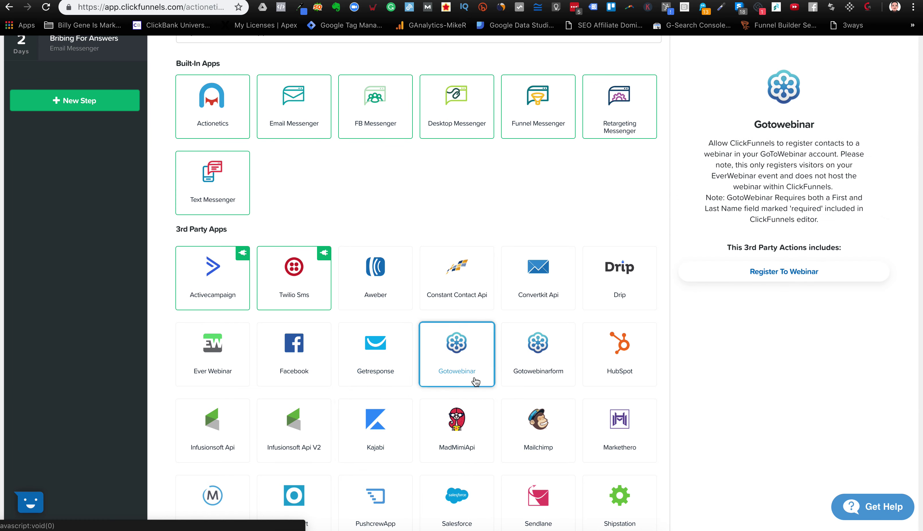
scroll(475, 378, "up", 7)
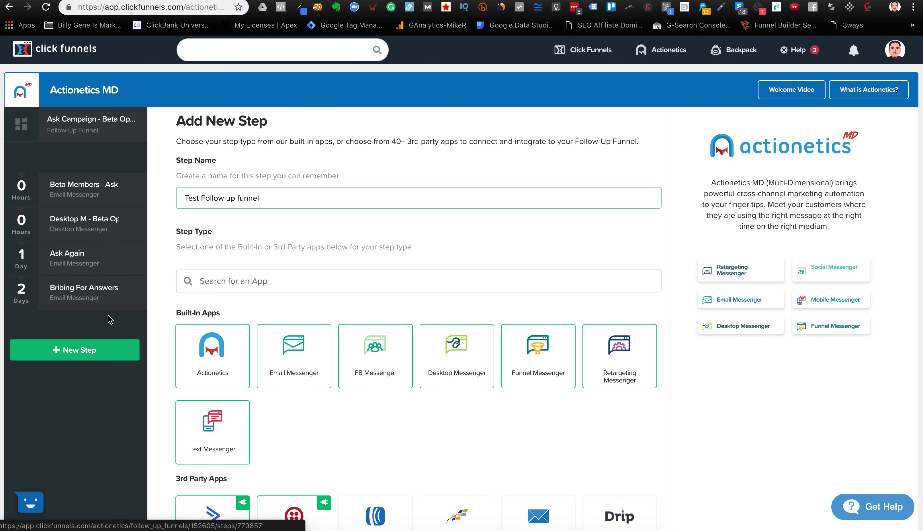